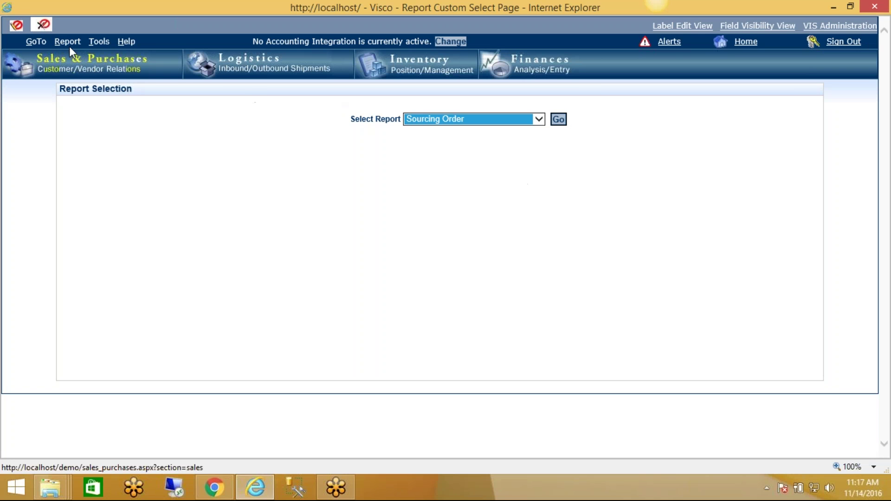
# - Generate the Gross Margin Details custom report in Visco and open it as an Excel workbook
pyautogui.moveTo(69, 46)
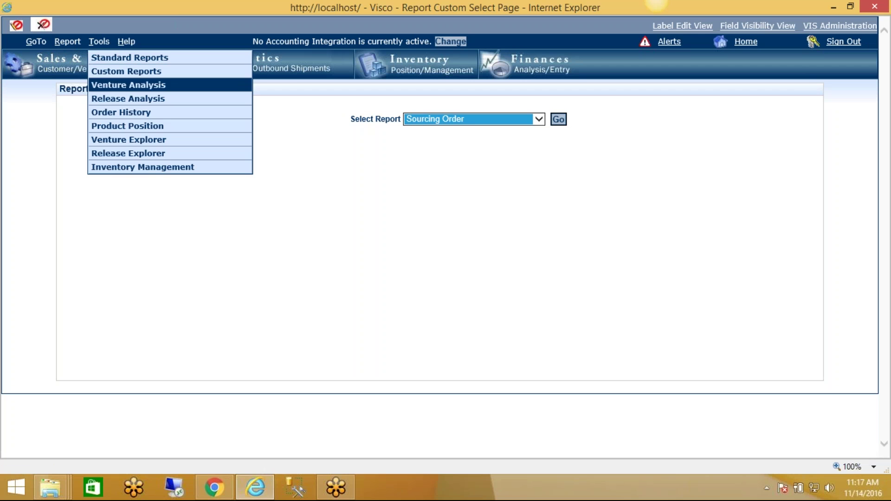
pyautogui.click(476, 122)
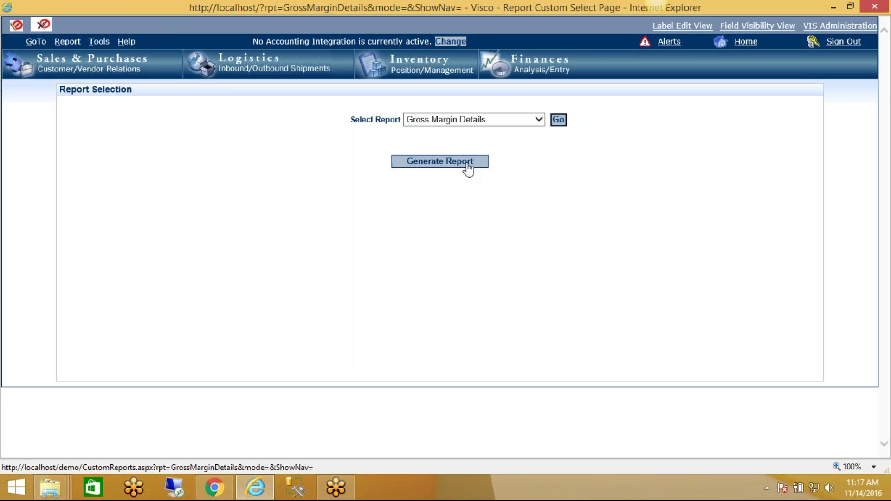
pyautogui.click(467, 168)
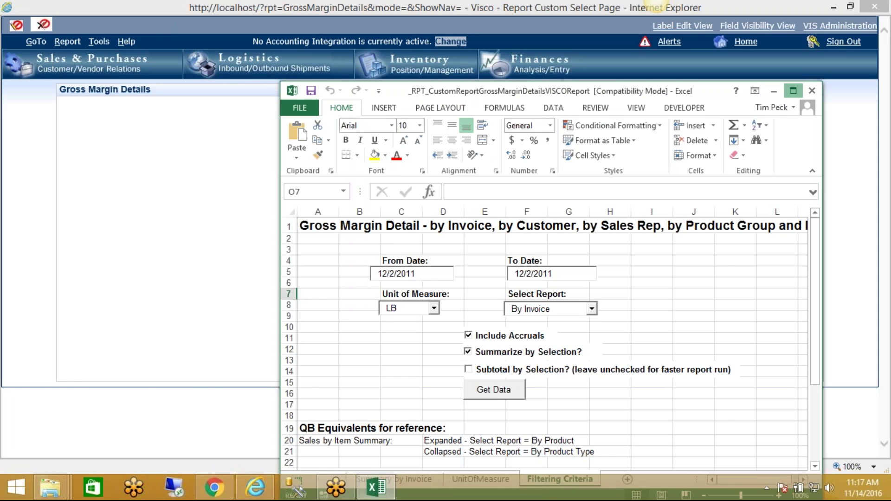
# - Maximize the report workbook and set the date range to 1/1/2016 through 12/31/2016
pyautogui.click(793, 90)
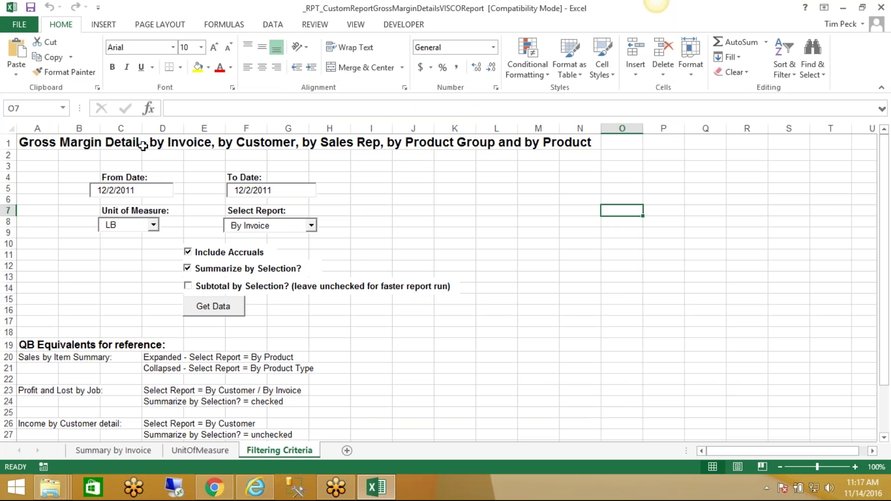
pyautogui.moveTo(143, 191); pyautogui.dragTo(96, 191)
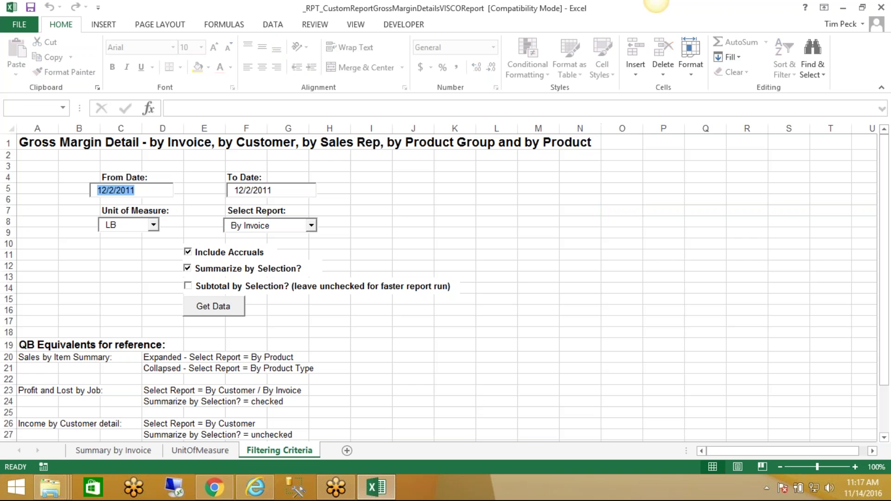
pyautogui.write('1/1/')
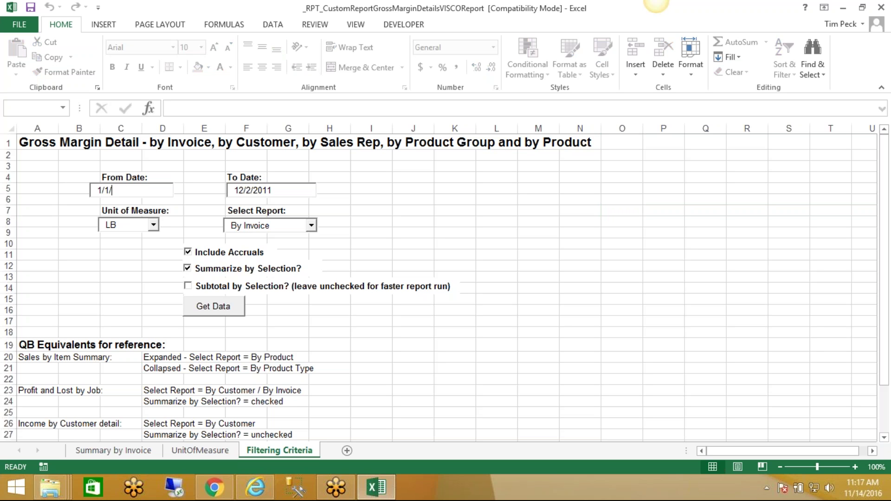
pyautogui.write('2016')
pyautogui.moveTo(288, 190); pyautogui.dragTo(233, 190)
pyautogui.write('12/31/2016')
# - Choose Pieces as the report's unit of measure
pyautogui.click(153, 226)
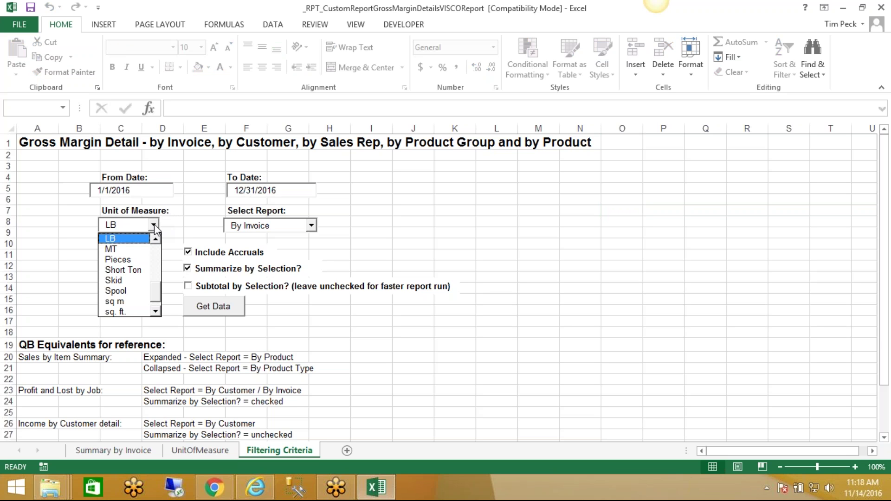
pyautogui.click(120, 260)
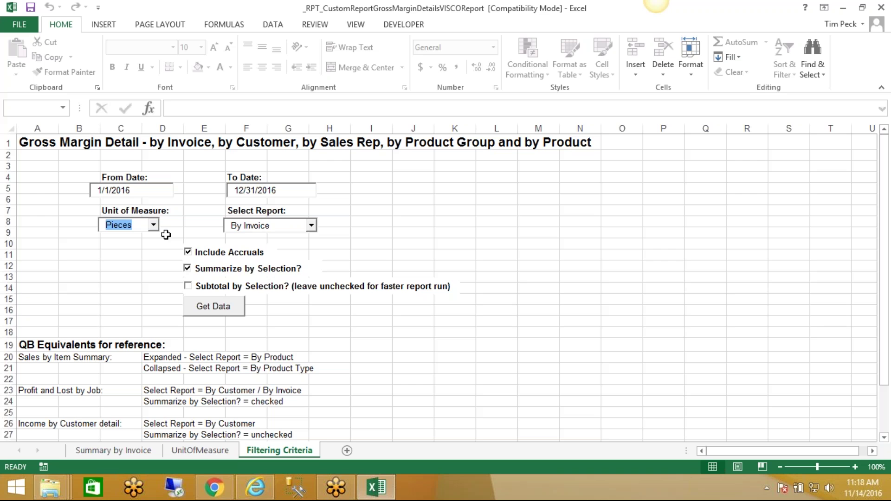
pyautogui.click(312, 226)
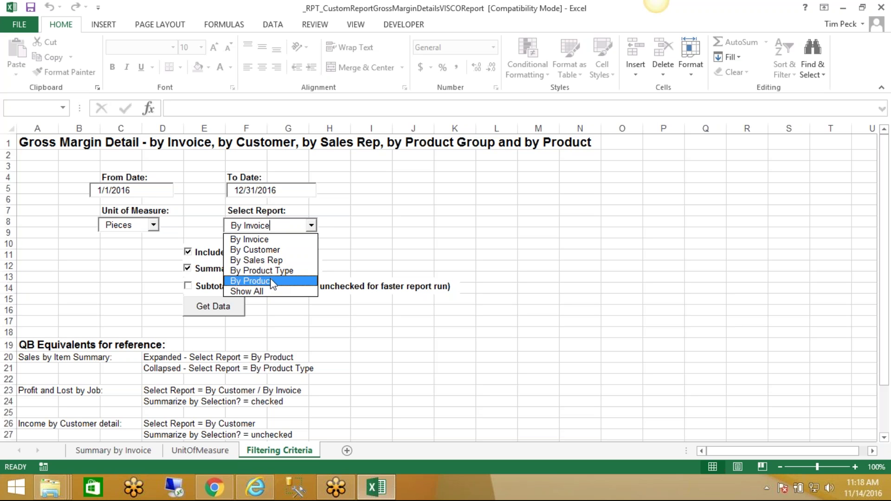
# - Group the report By Customer, replace summarizing with subtotals, and run Get Data
pyautogui.click(286, 254)
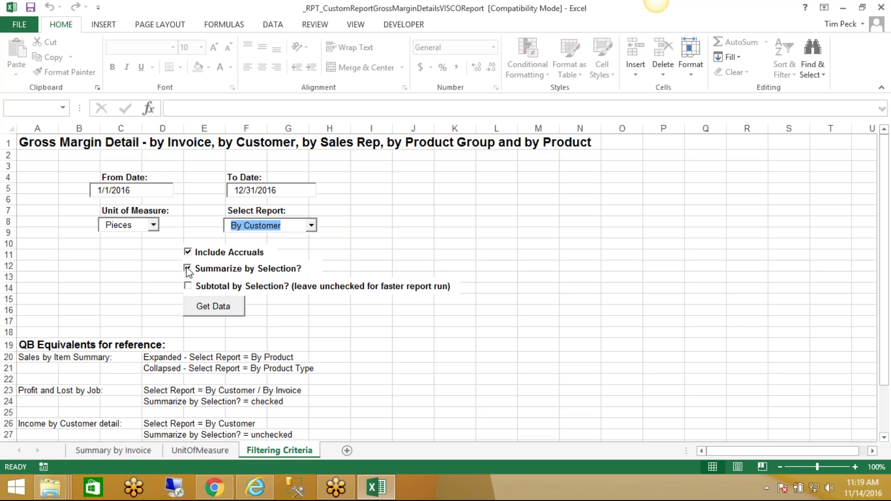
pyautogui.click(187, 269)
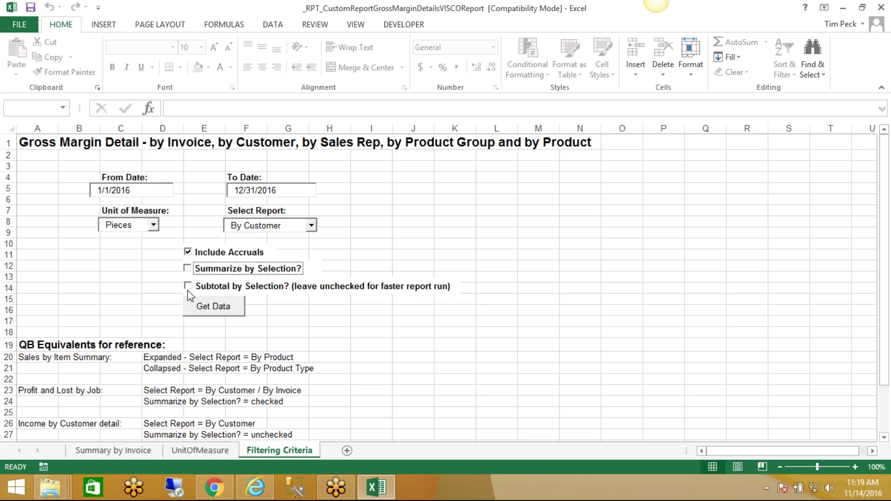
pyautogui.click(188, 288)
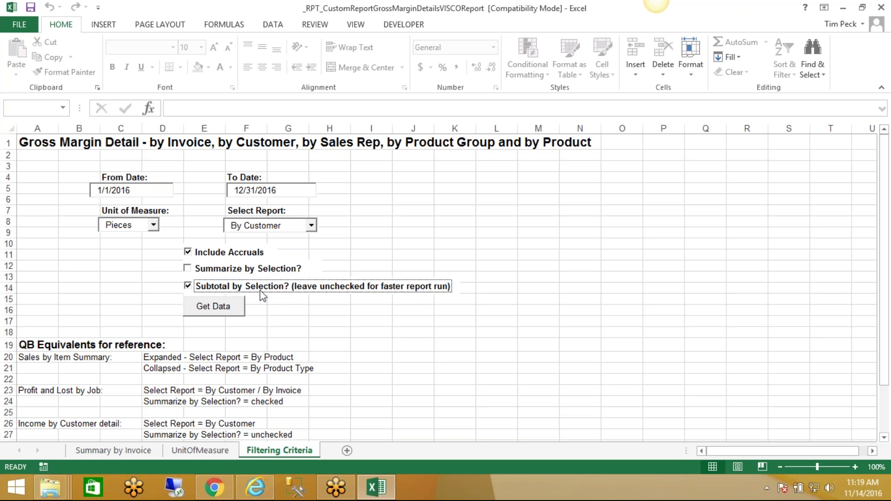
pyautogui.click(224, 304)
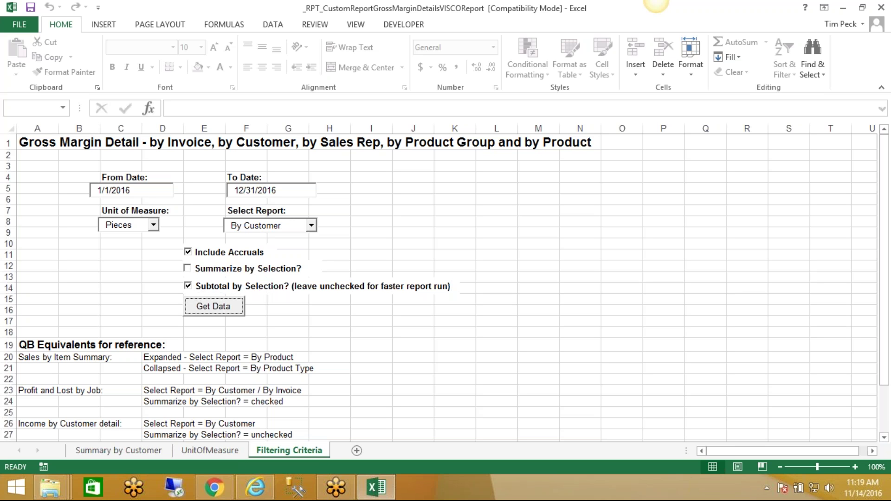
# - Browse the Summary by Customer sheet's customer groups and select the Comp Tech line in row 68
pyautogui.click(144, 451)
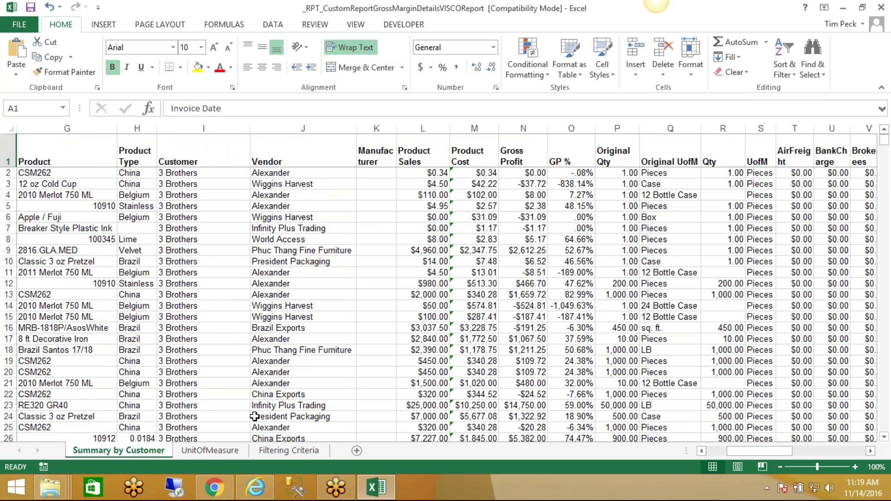
pyautogui.click(701, 451)
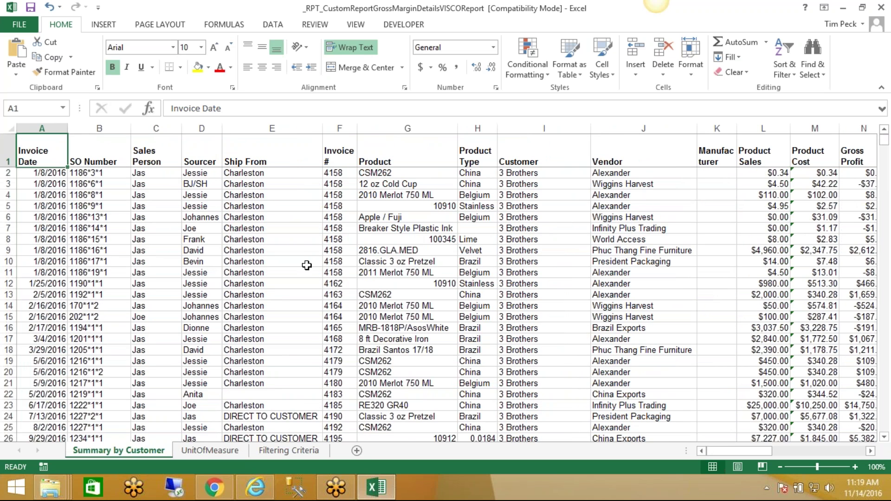
pyautogui.moveTo(518, 176); pyautogui.dragTo(519, 197)
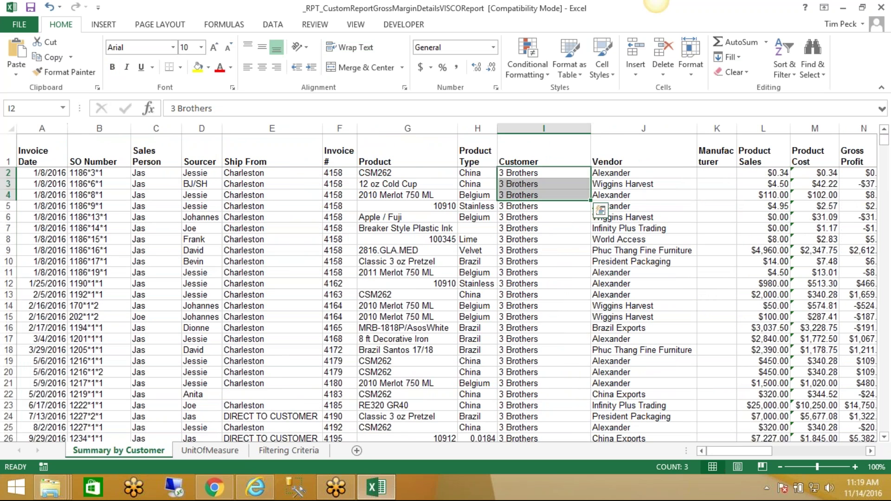
pyautogui.scroll(-2, 523, 284)
pyautogui.scroll(-7, 524, 287)
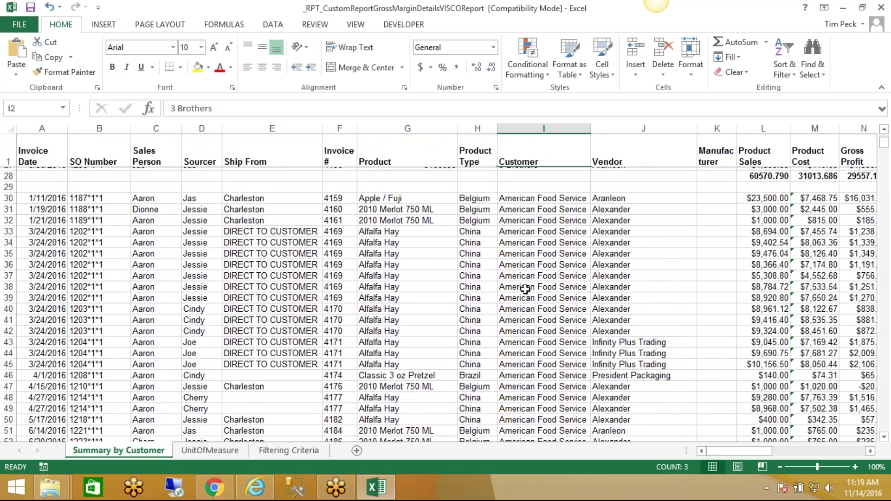
pyautogui.scroll(-8, 539, 208)
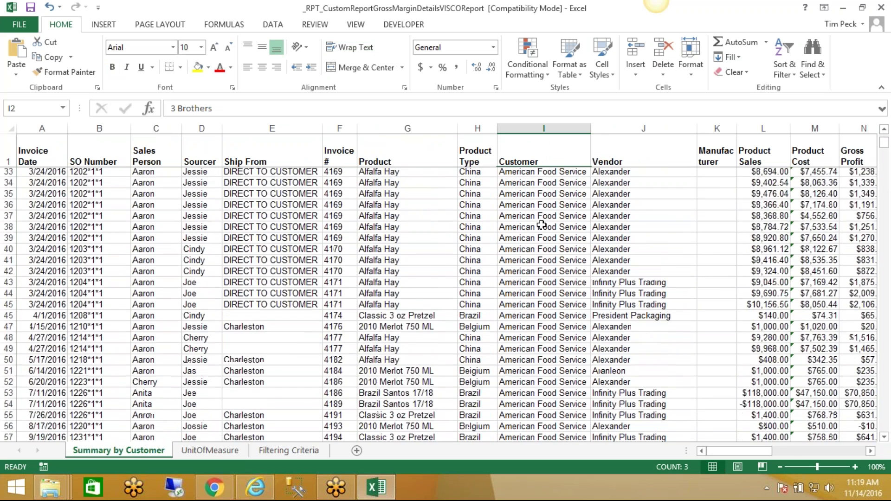
pyautogui.scroll(-2, 542, 230)
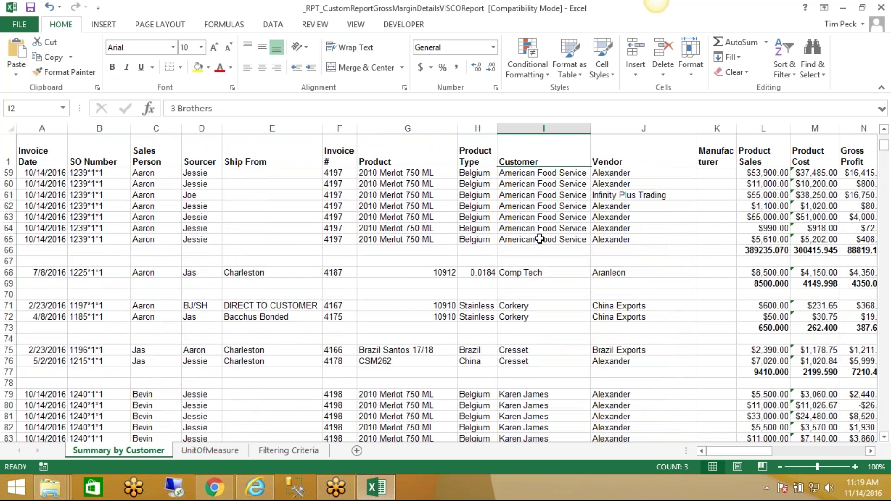
pyautogui.click(10, 273)
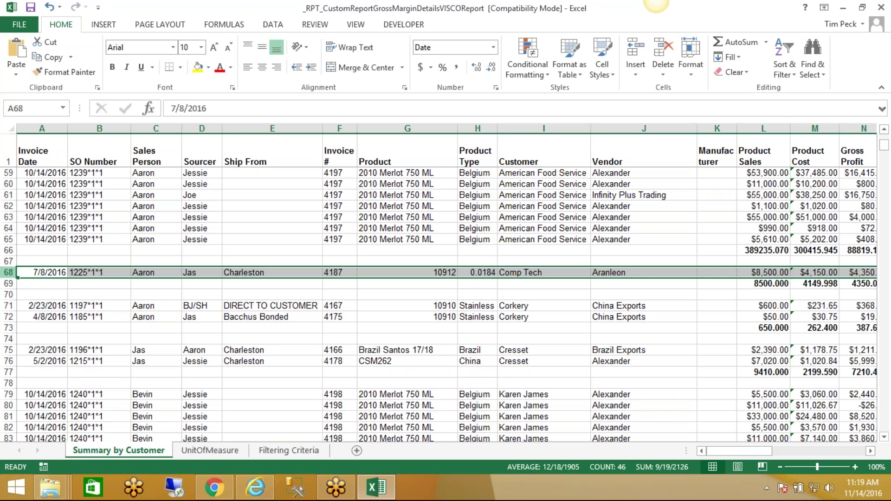
pyautogui.click(37, 271)
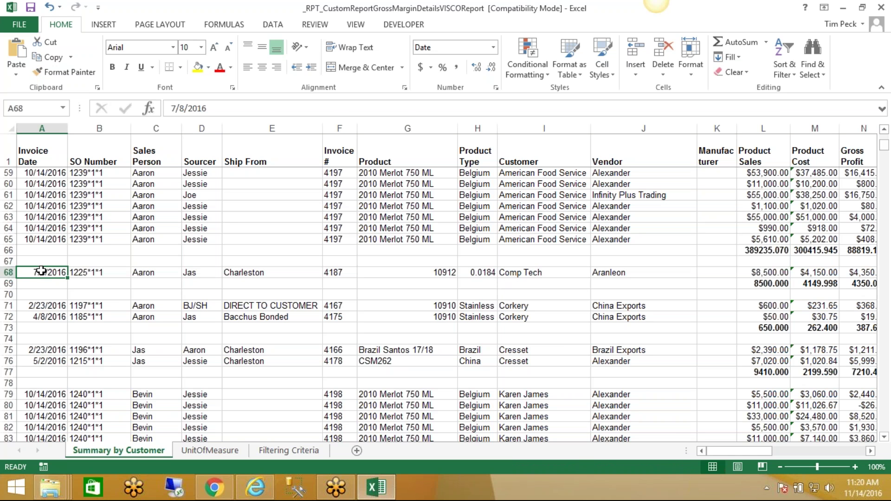
pyautogui.click(85, 272)
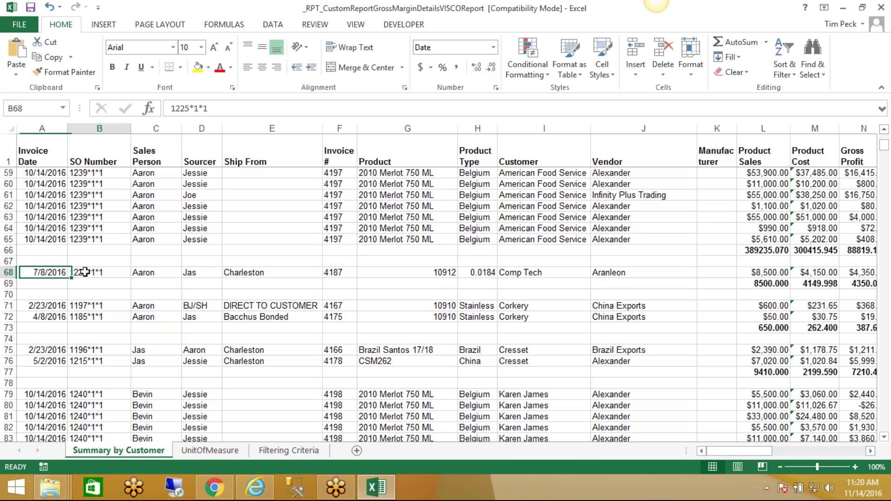
pyautogui.click(160, 275)
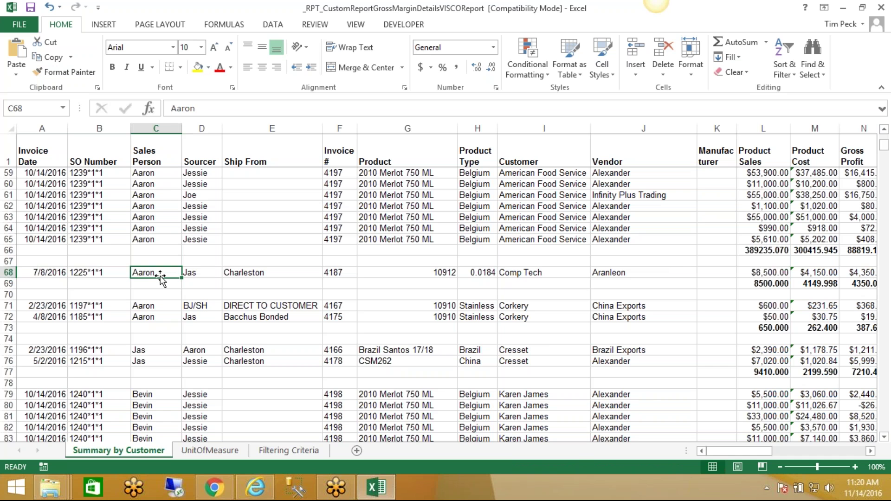
pyautogui.click(199, 275)
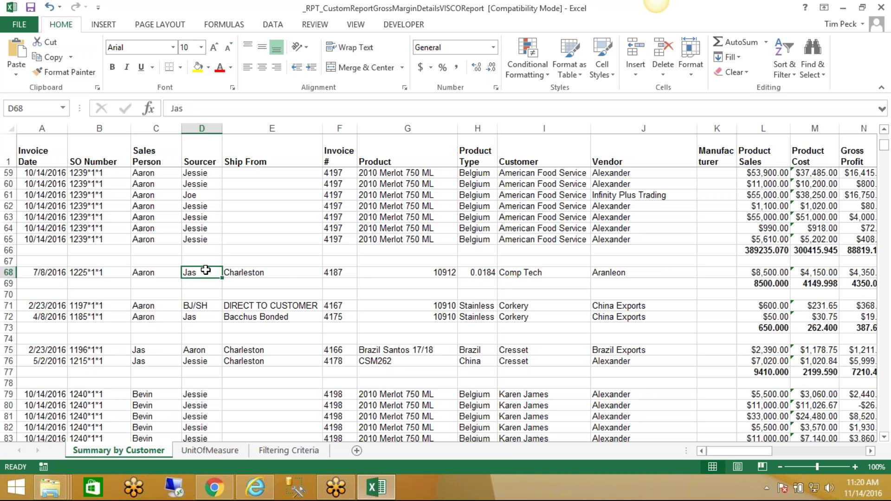
pyautogui.click(237, 275)
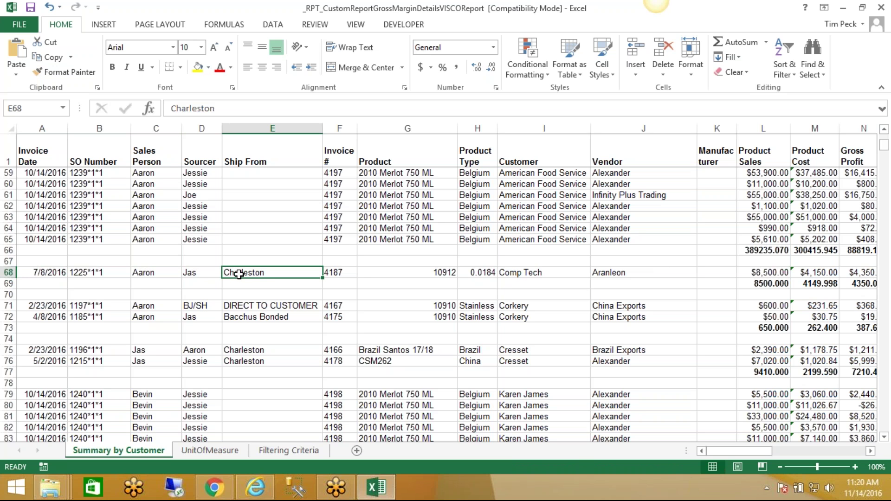
pyautogui.click(346, 275)
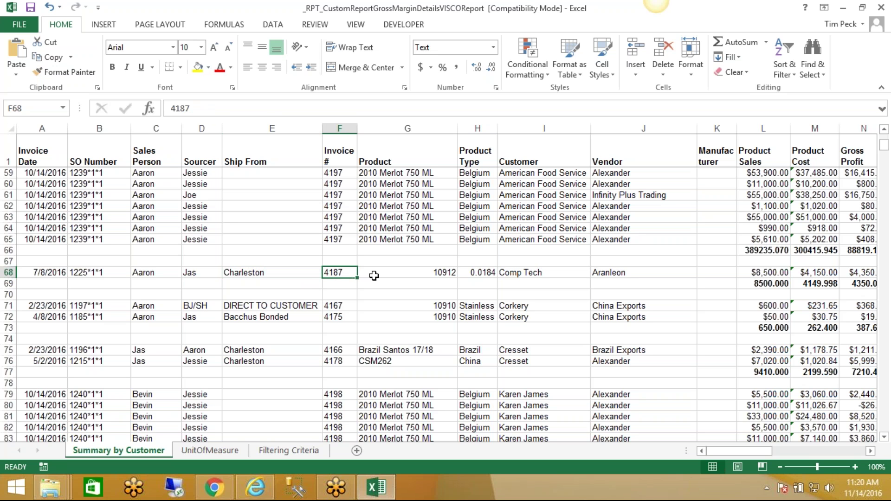
pyautogui.click(393, 272)
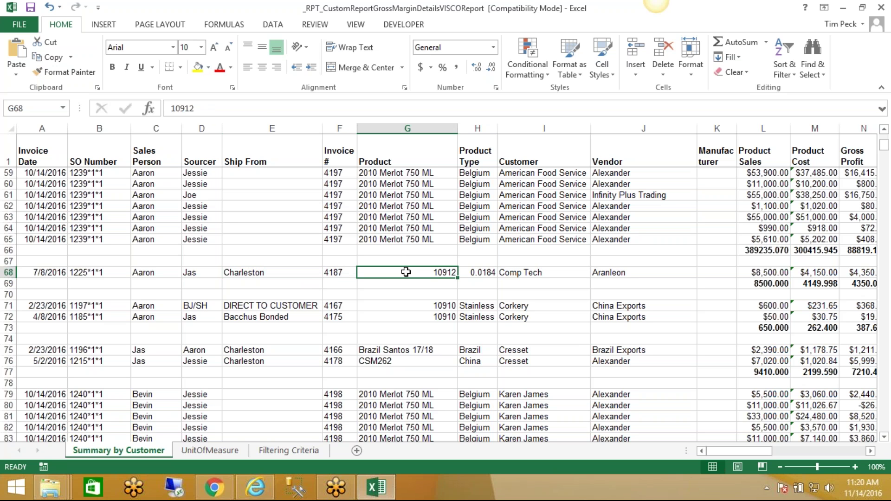
pyautogui.click(472, 273)
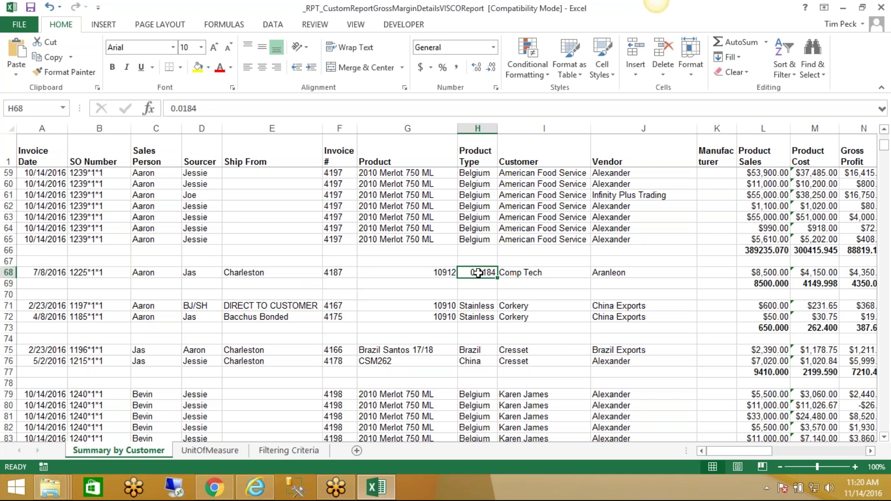
pyautogui.click(515, 272)
pyautogui.click(598, 271)
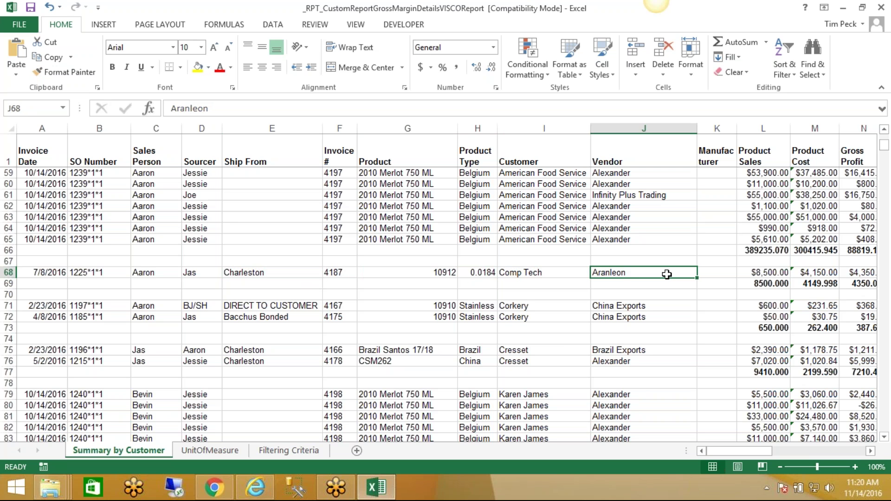
pyautogui.click(761, 272)
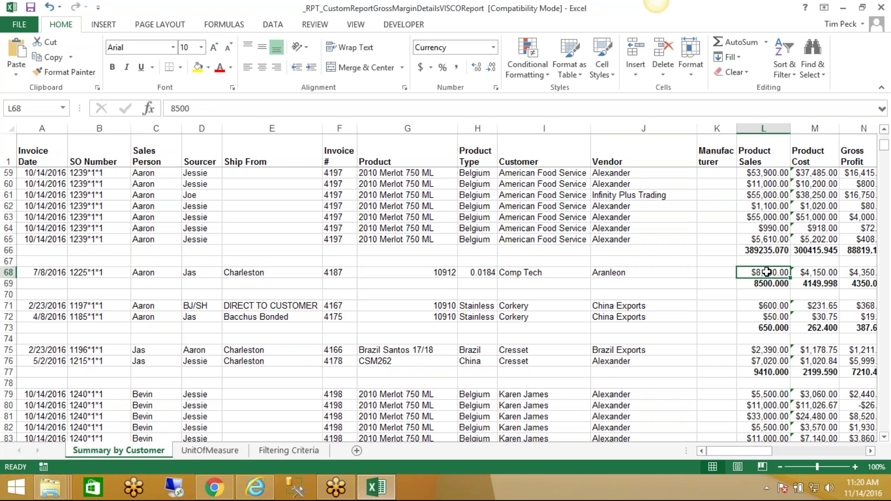
pyautogui.moveTo(759, 456); pyautogui.dragTo(766, 452)
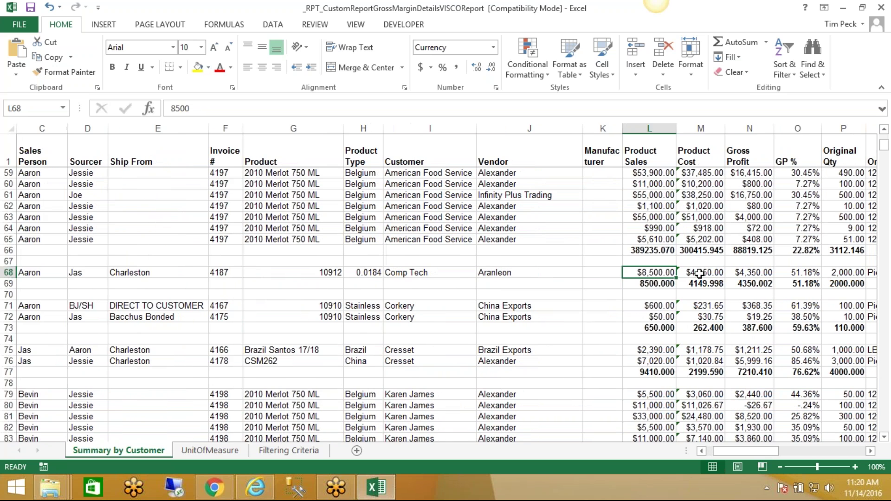
pyautogui.click(699, 272)
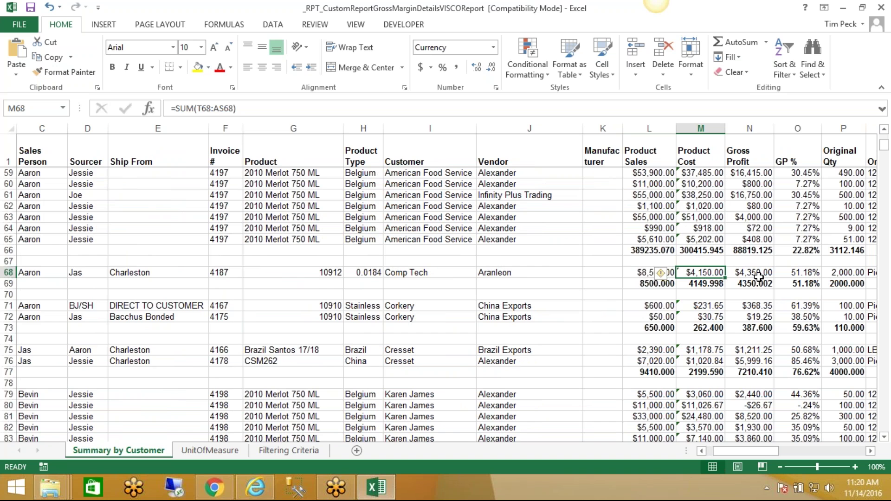
pyautogui.click(756, 274)
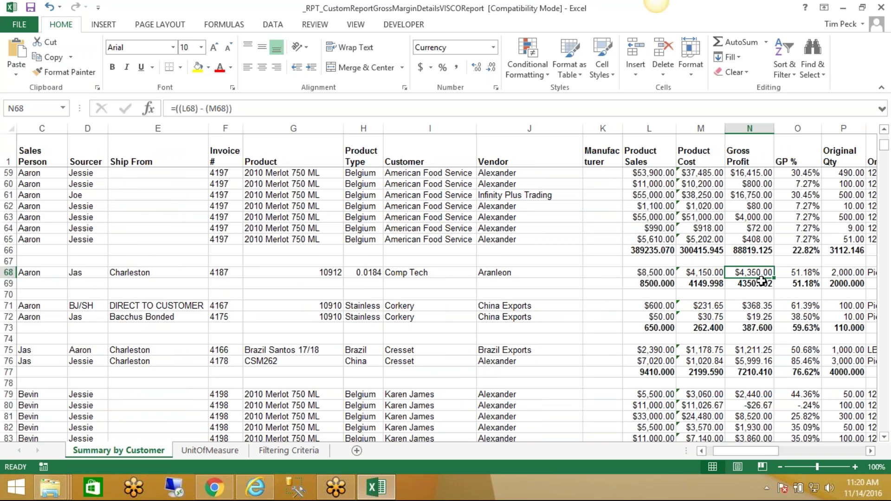
pyautogui.click(802, 277)
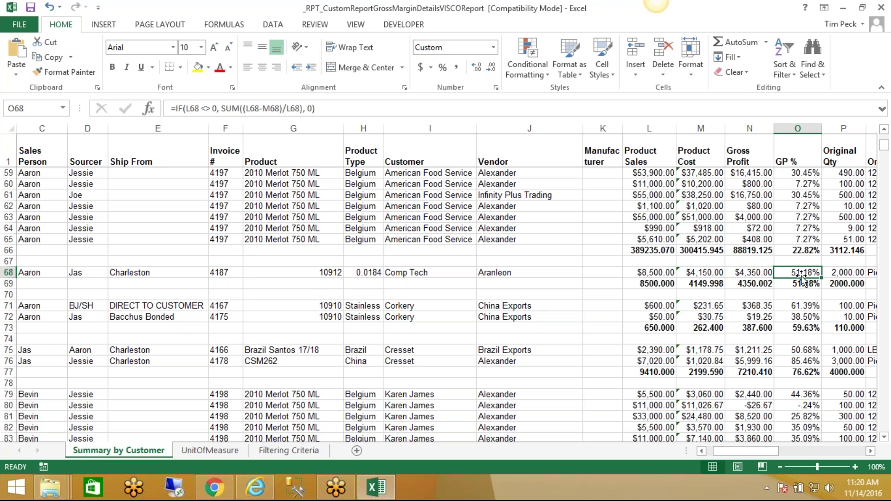
pyautogui.click(715, 130)
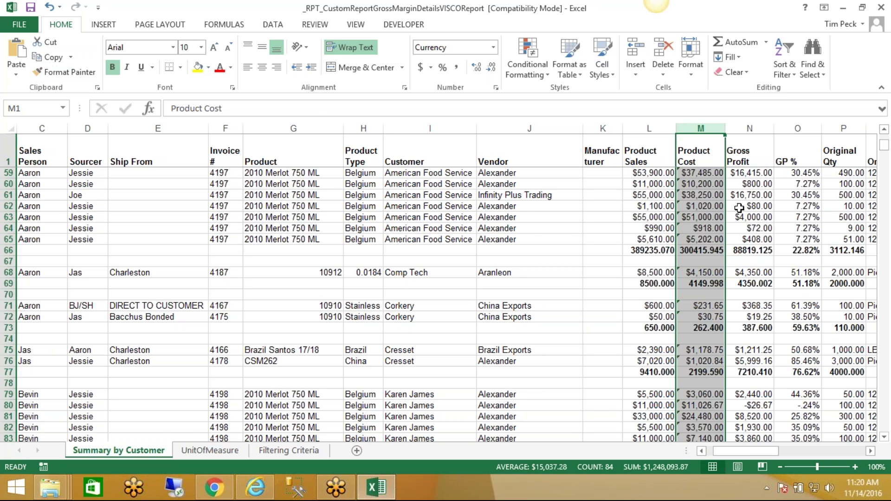
# - Autofit column U to its BankCharge header, then narrow it slightly
pyautogui.moveTo(748, 450); pyautogui.dragTo(782, 452)
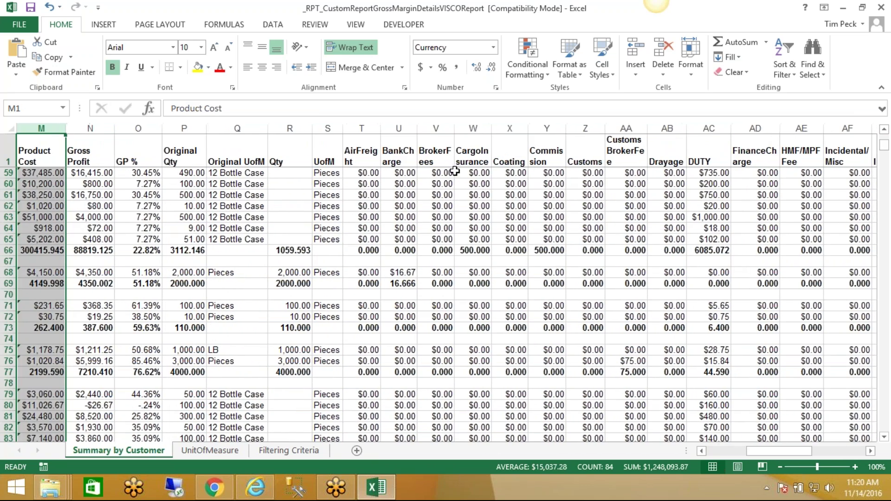
pyautogui.doubleClick(422, 129)
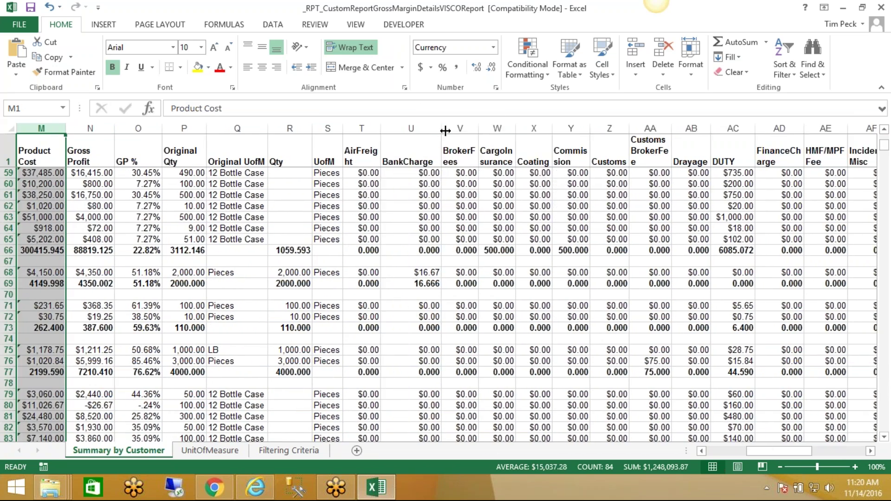
pyautogui.moveTo(441, 129); pyautogui.dragTo(483, 130)
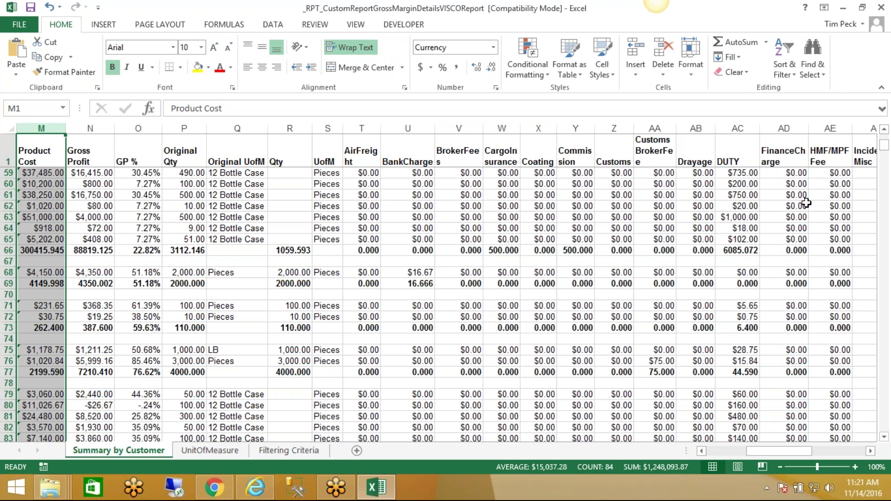
pyautogui.moveTo(761, 452); pyautogui.dragTo(772, 450)
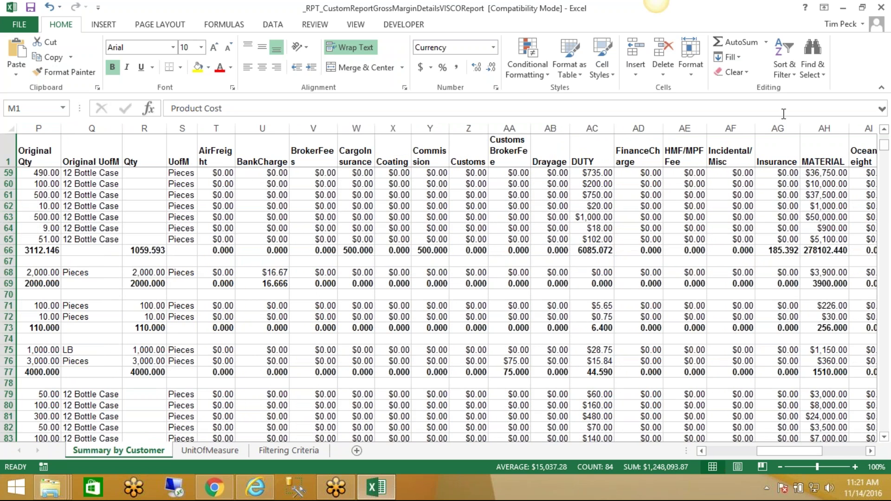
pyautogui.moveTo(794, 452); pyautogui.dragTo(766, 450)
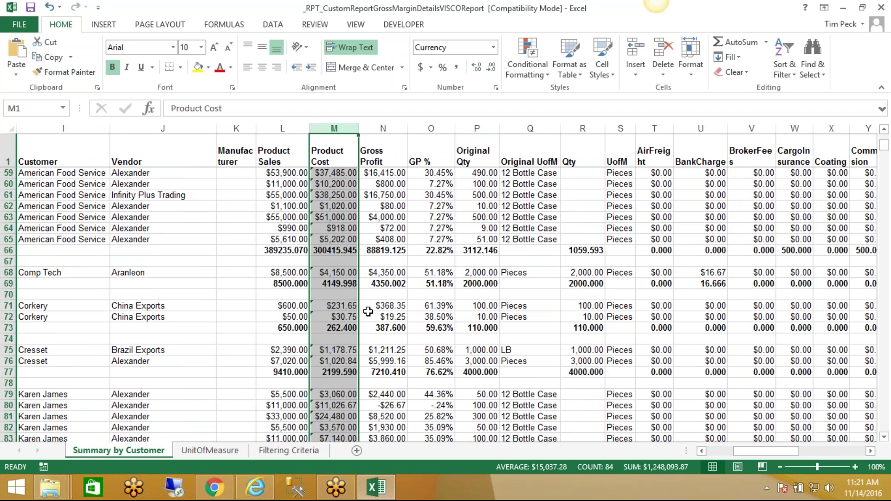
pyautogui.scroll(-2, 445, 245)
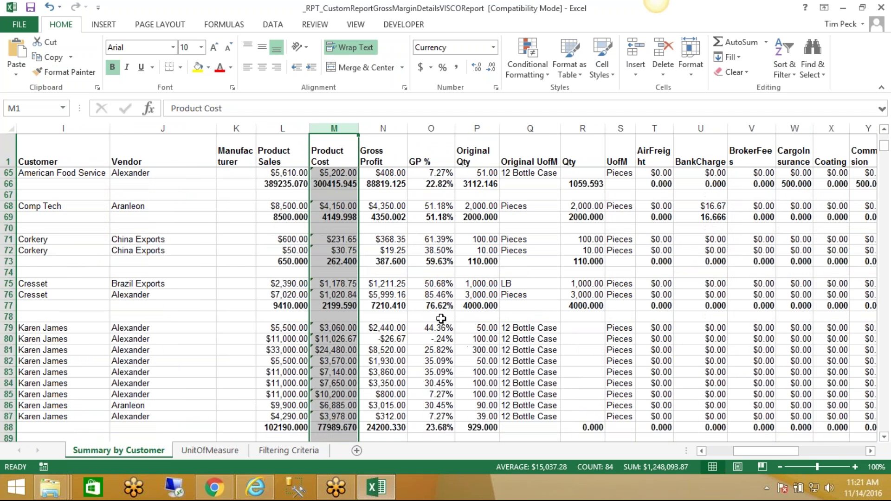
pyautogui.scroll(-2, 439, 346)
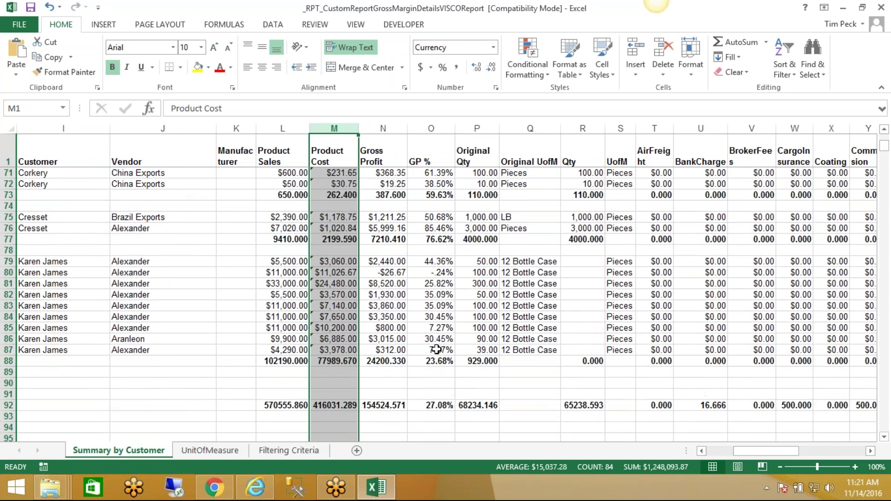
pyautogui.scroll(4, 436, 349)
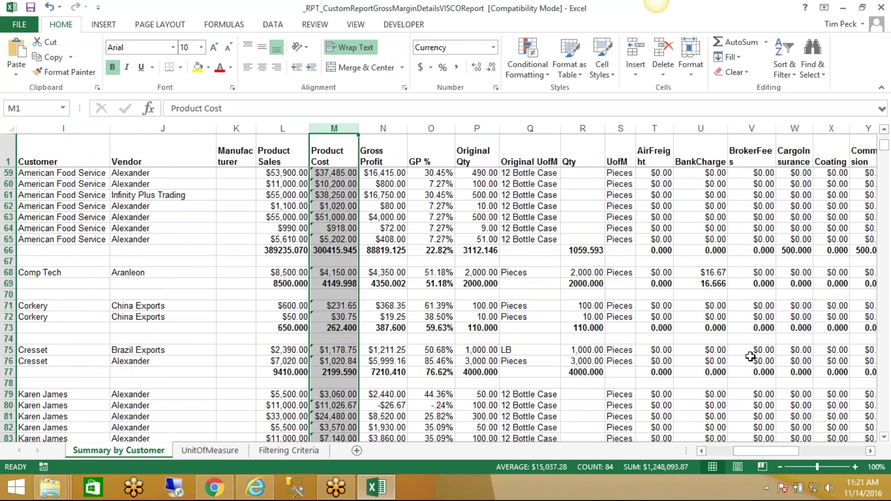
pyautogui.moveTo(759, 451)
pyautogui.mouseDown()
pyautogui.moveTo(768, 449)
pyautogui.moveTo(758, 449)
pyautogui.mouseUp()
# - Check the American Food Service subtotal formulas in row 66 for sales, cost, gross profit and GP %
pyautogui.click(17, 250)
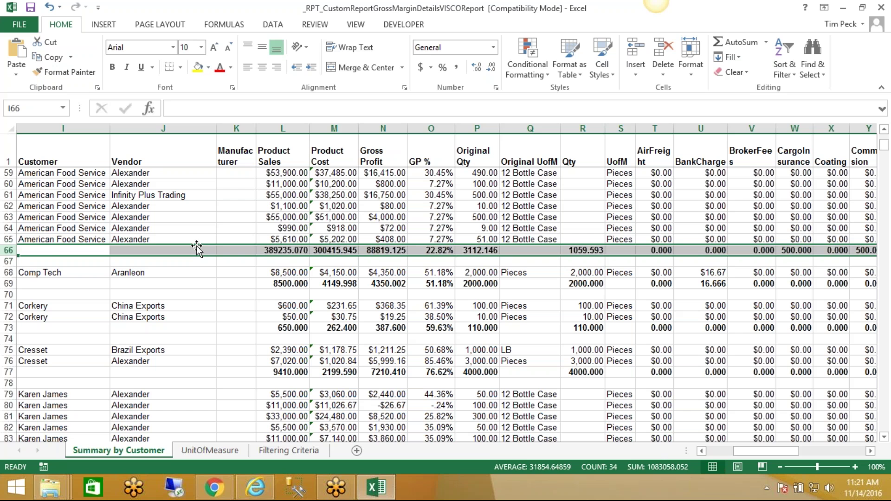
pyautogui.click(284, 251)
pyautogui.click(328, 250)
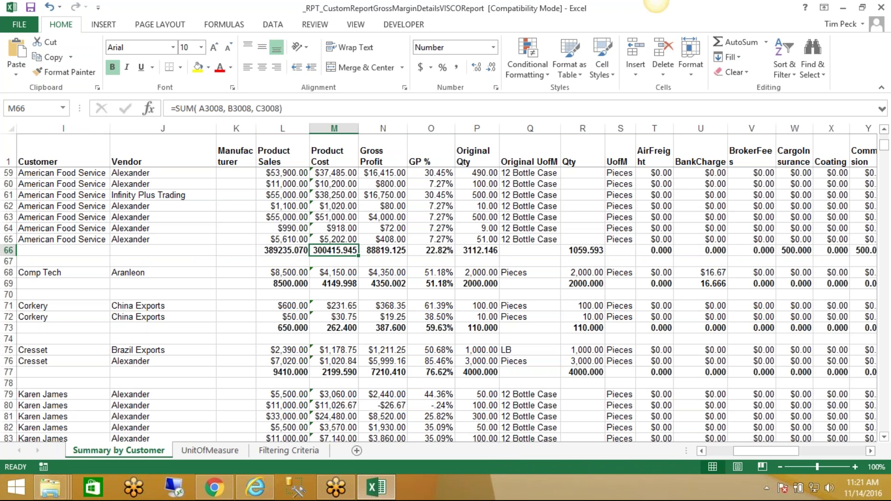
pyautogui.click(372, 251)
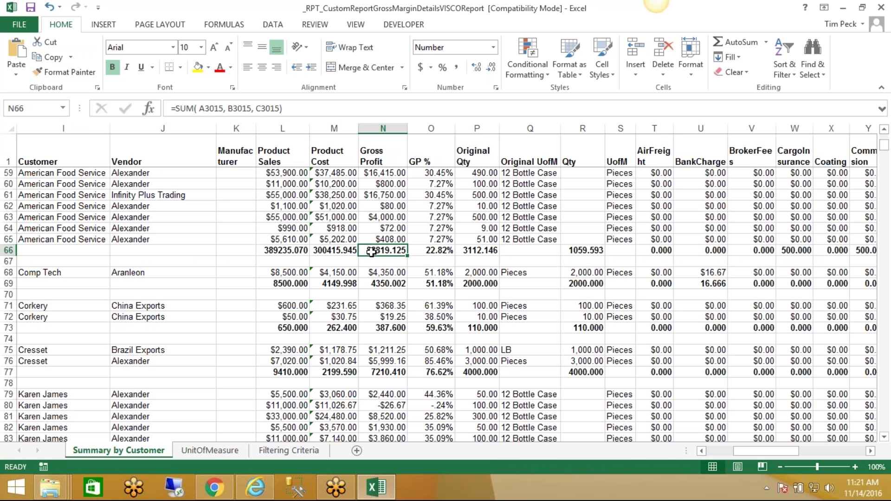
pyautogui.click(441, 250)
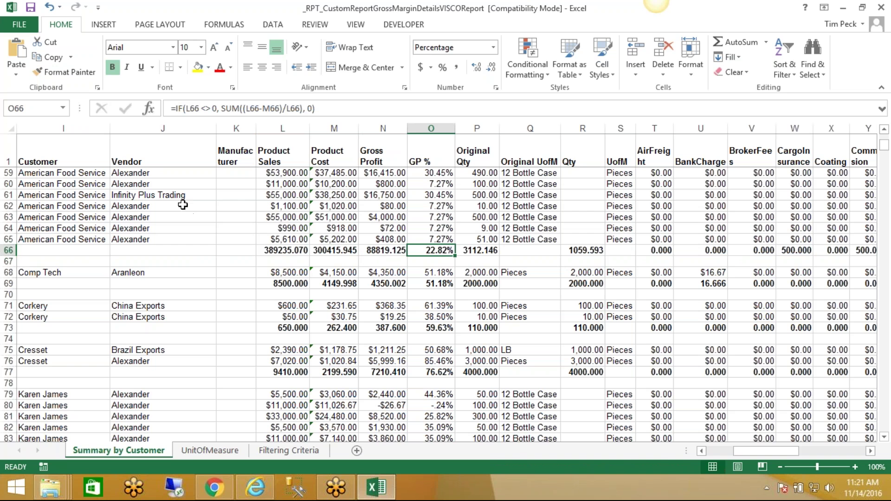
pyautogui.moveTo(83, 184); pyautogui.dragTo(82, 220)
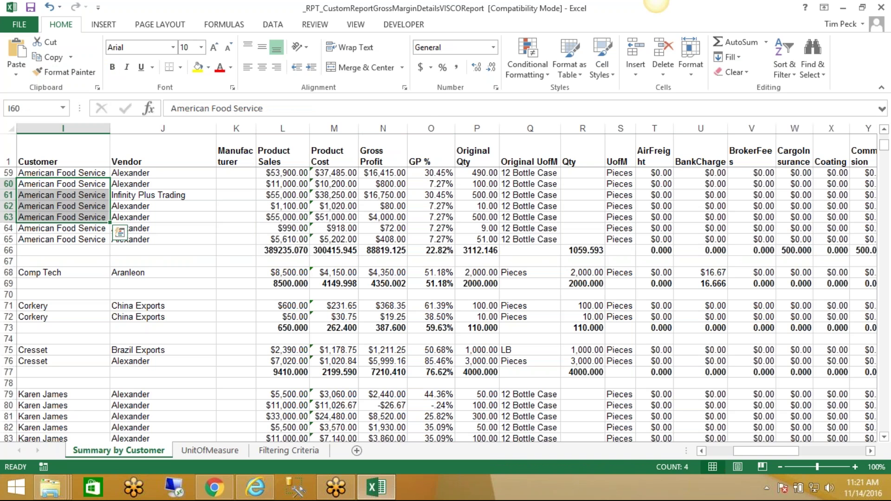
pyautogui.scroll(-4, 189, 238)
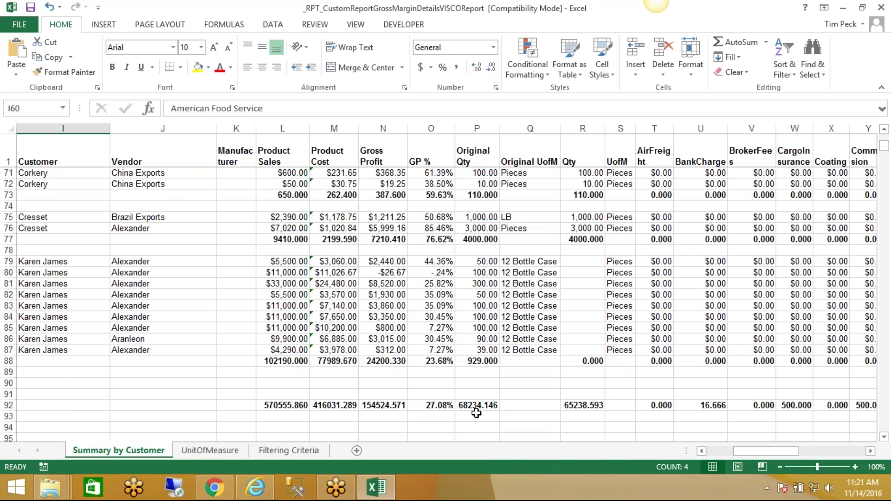
pyautogui.moveTo(762, 452); pyautogui.dragTo(767, 453)
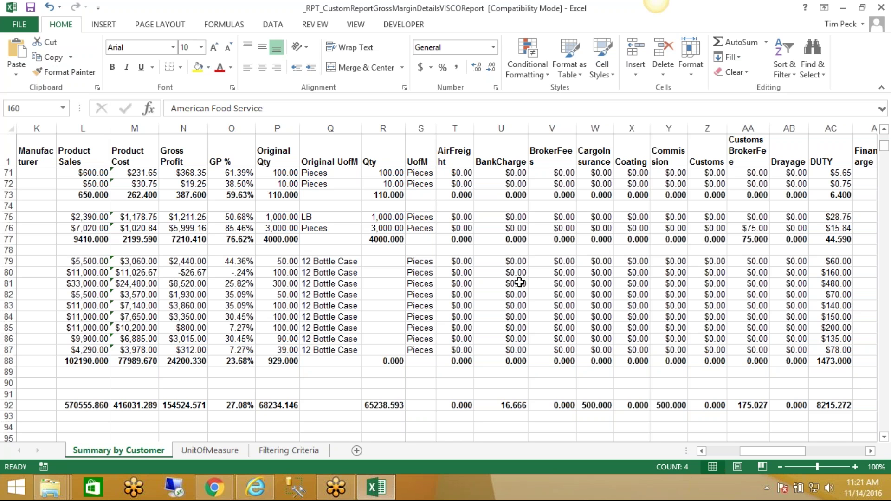
# - In Visco Cost Entry, create new batch 8127 and add a voucher to it
pyautogui.click(252, 488)
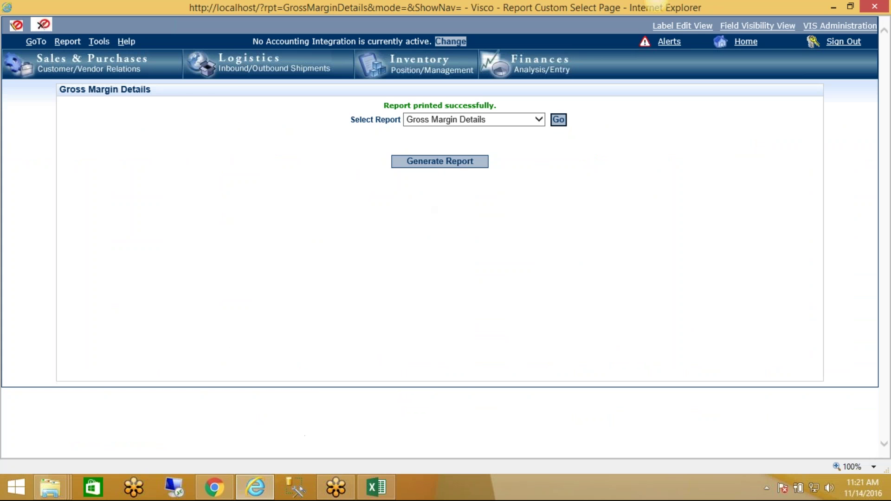
pyautogui.click(540, 64)
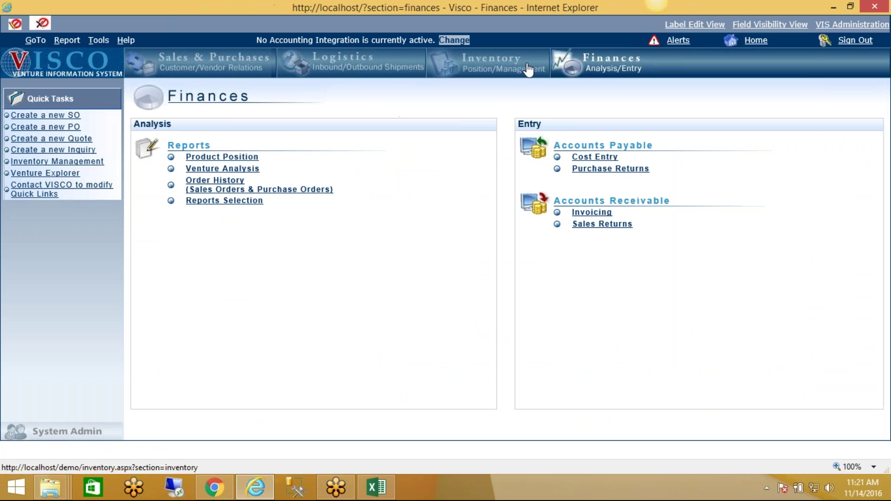
pyautogui.click(587, 159)
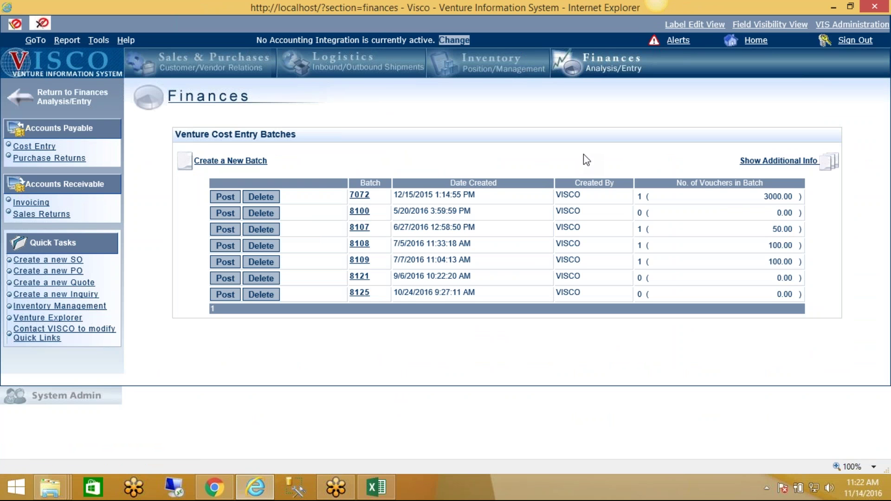
pyautogui.click(225, 166)
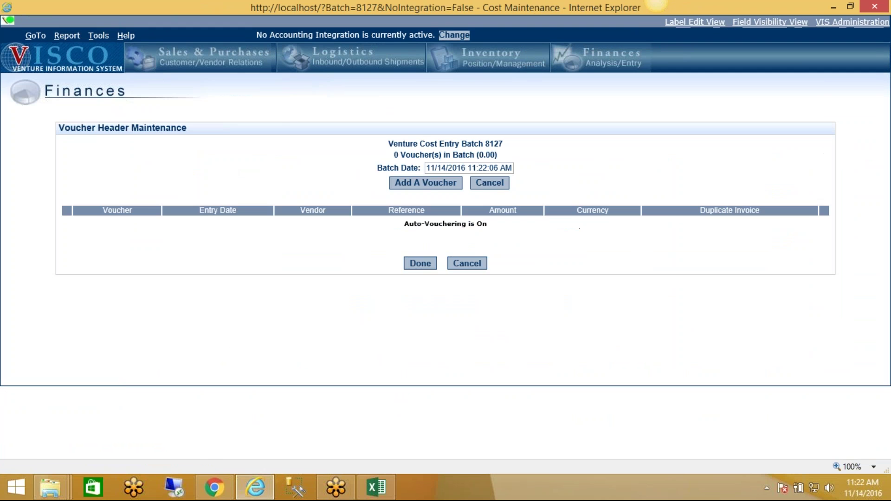
pyautogui.click(425, 185)
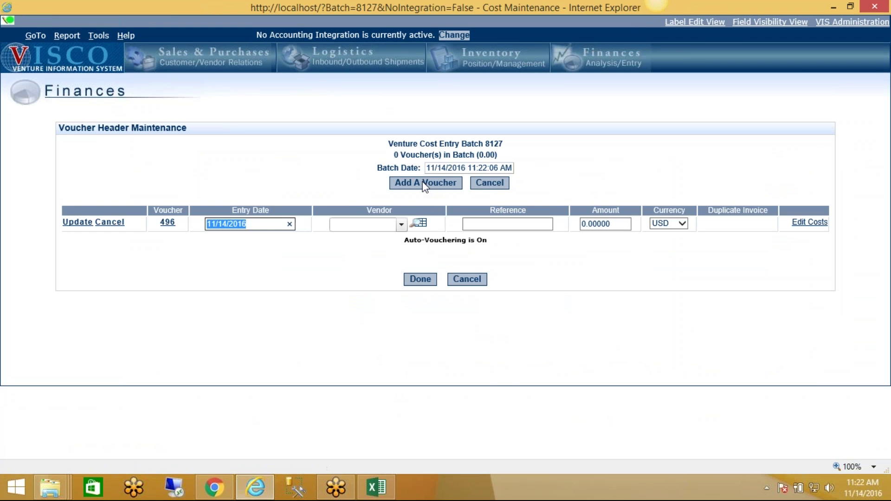
# - Fill voucher 496 with date 11/14/2016, vendor Aranleon, the invoice reference and amount 3000
pyautogui.click(373, 224)
pyautogui.click(249, 226)
pyautogui.click(419, 223)
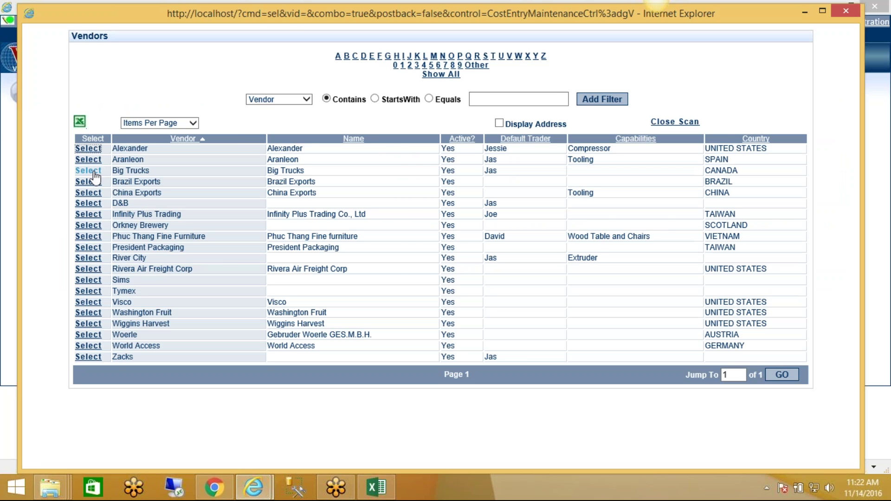
pyautogui.click(88, 160)
pyautogui.click(525, 225)
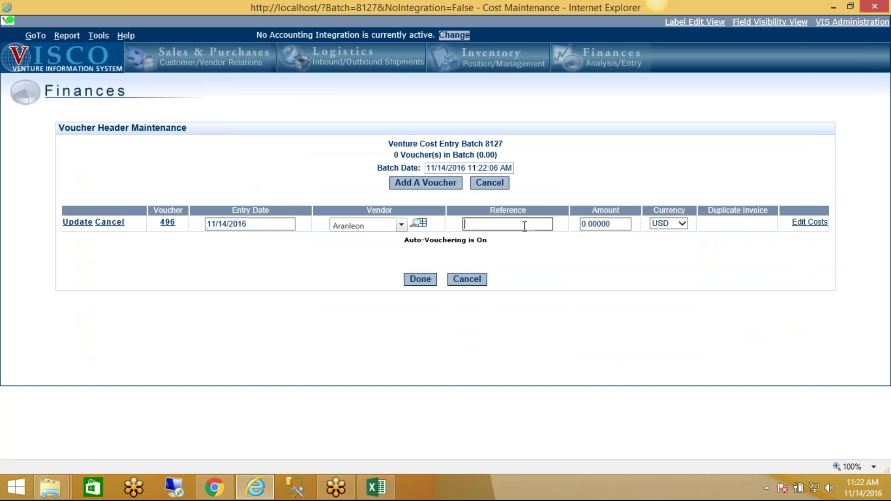
pyautogui.write('65757657567')
pyautogui.press('Tab')
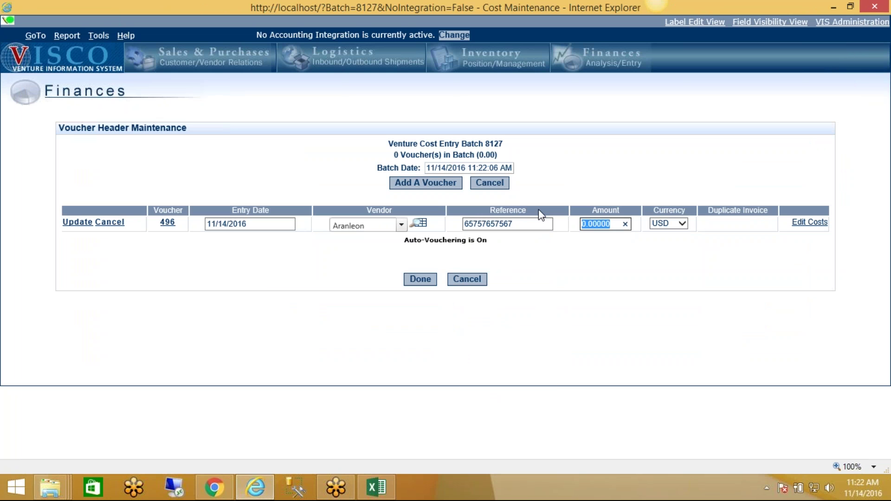
pyautogui.write('3000')
pyautogui.press('Tab')
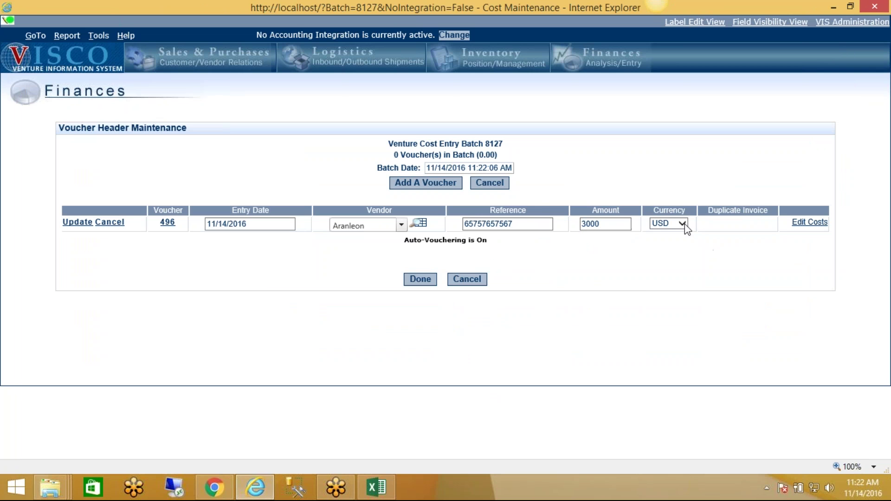
# - Add an Ocean/Air Freight cost line of 3000 USD to voucher 496, applied to Container
pyautogui.click(803, 224)
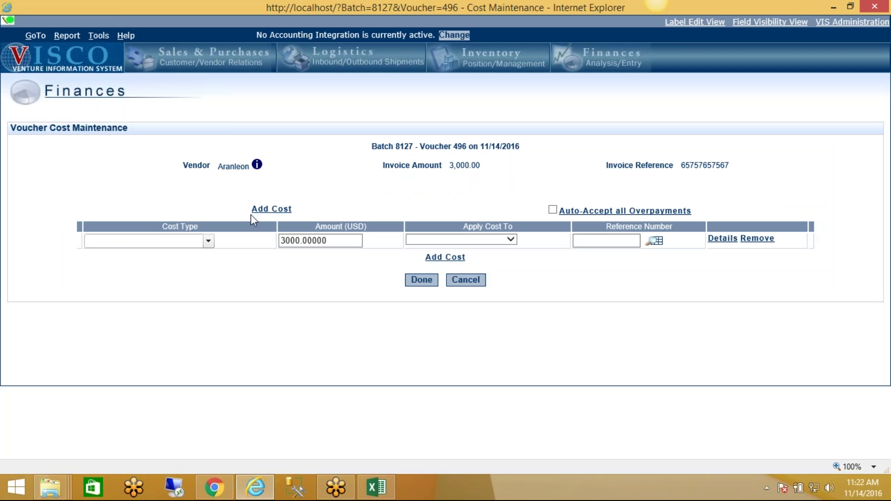
pyautogui.click(155, 241)
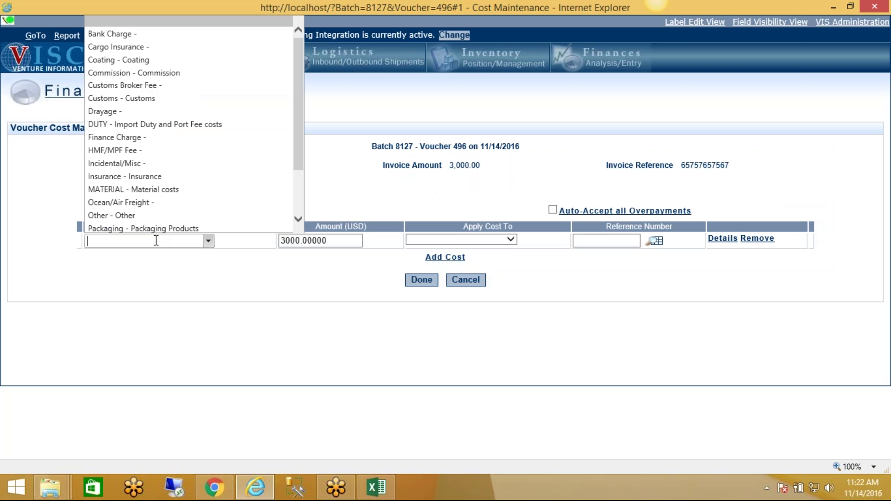
pyautogui.click(141, 203)
pyautogui.press('Tab')
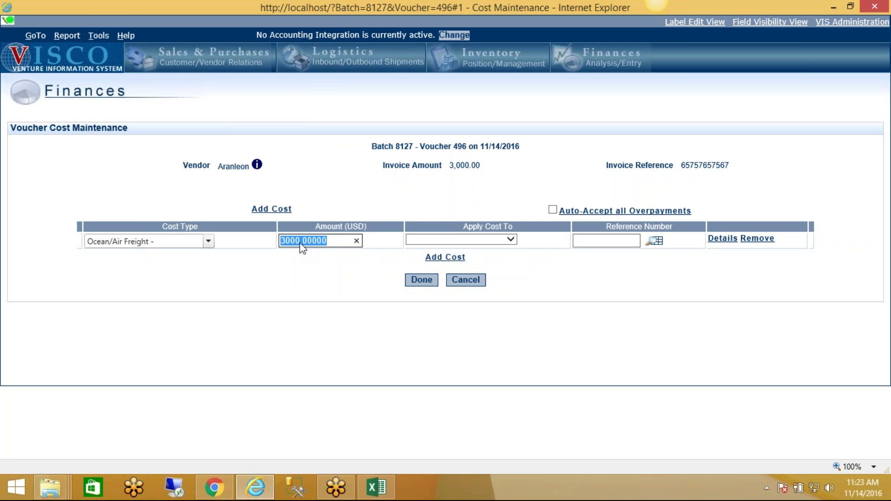
pyautogui.click(432, 239)
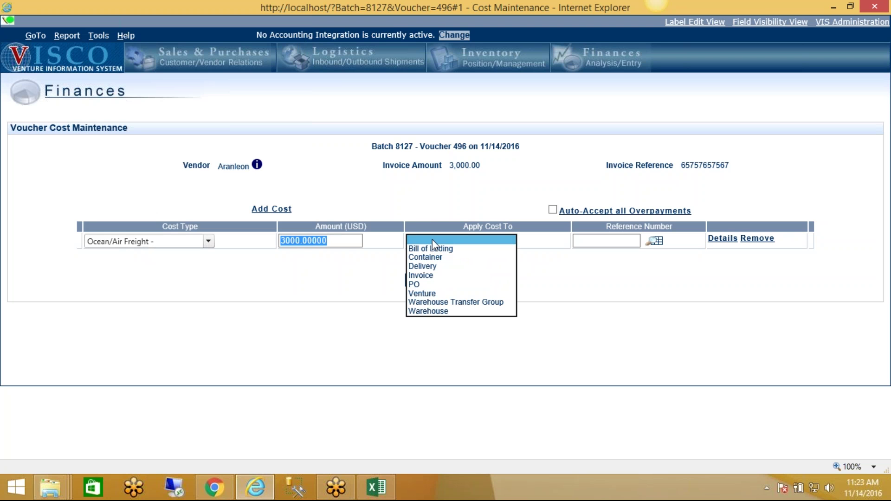
pyautogui.click(471, 257)
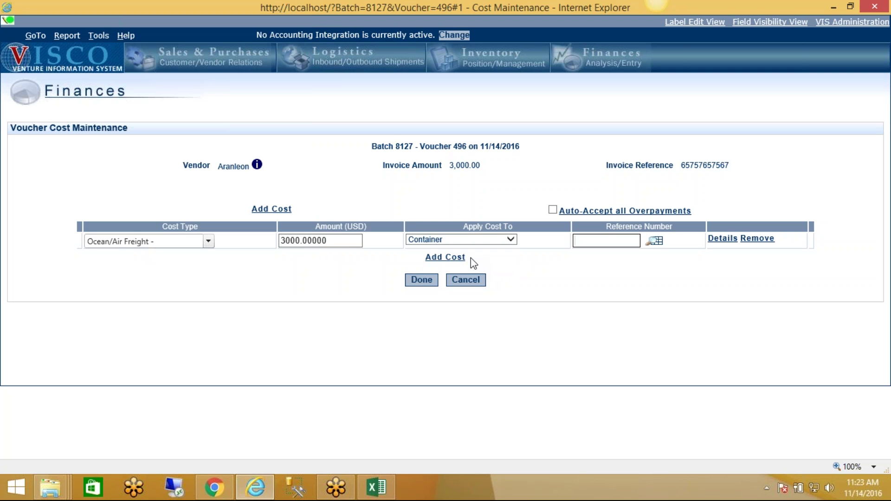
# - Reference container NYK423424, splitting the freight 1500 each to ventures 1342*1*3 and 1346*1*1
pyautogui.click(656, 239)
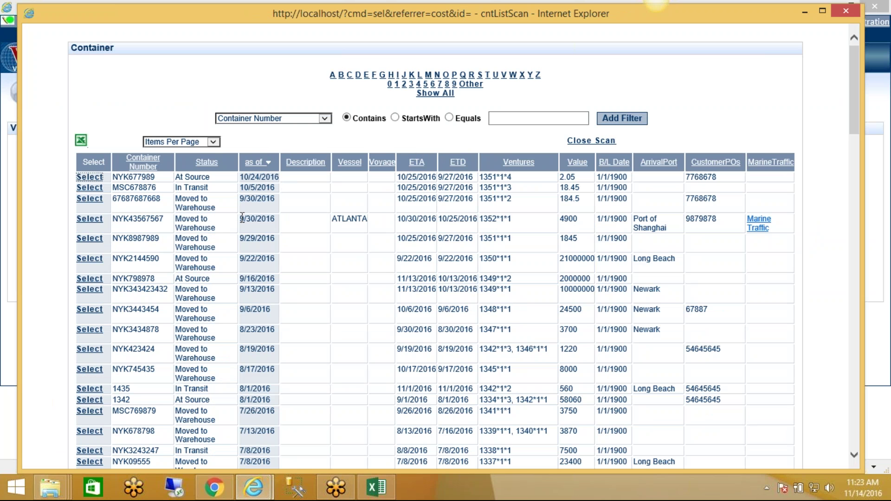
pyautogui.click(89, 349)
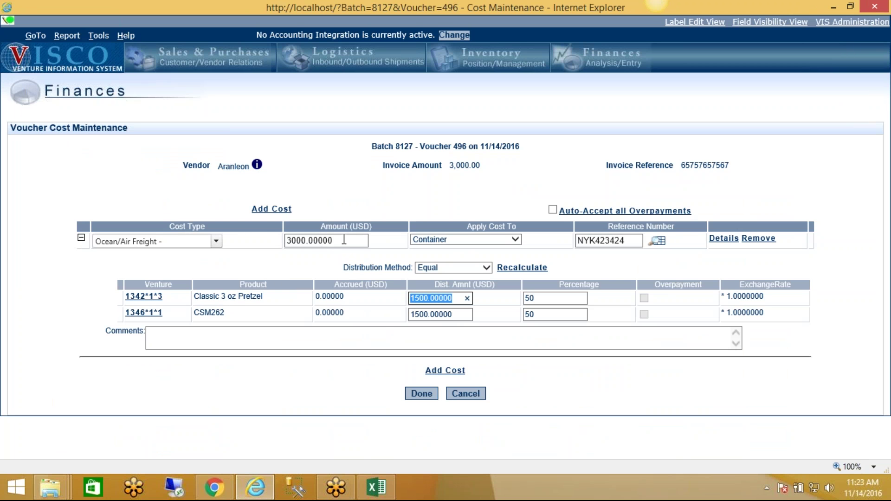
pyautogui.click(422, 267)
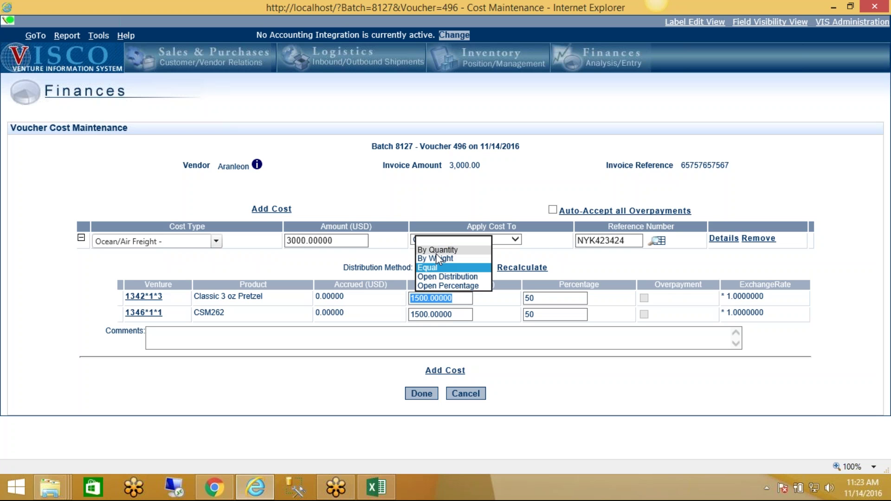
# - Redistribute the freight By Quantity and recalculate, giving 3.33 and 2996.67 to the lines
pyautogui.click(436, 253)
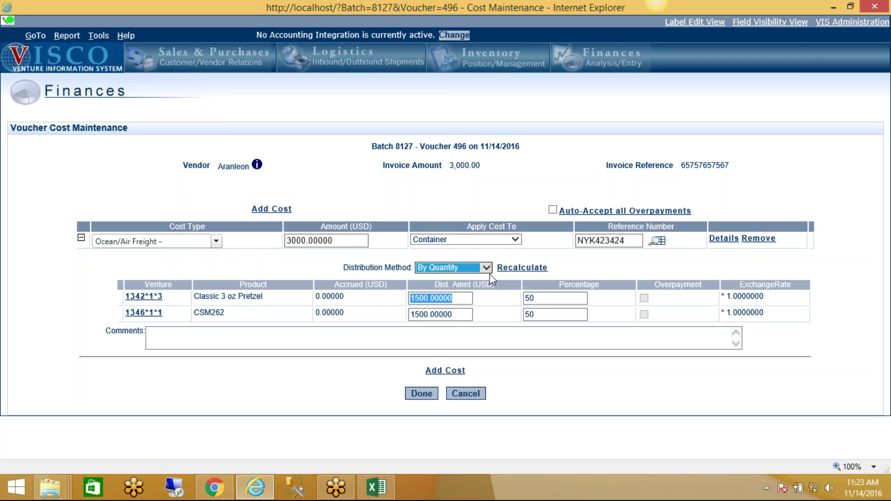
pyautogui.click(522, 267)
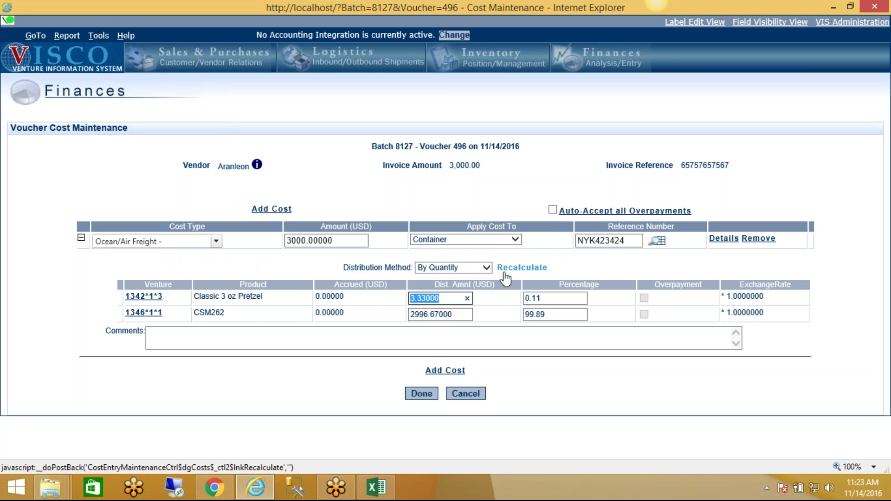
pyautogui.click(452, 316)
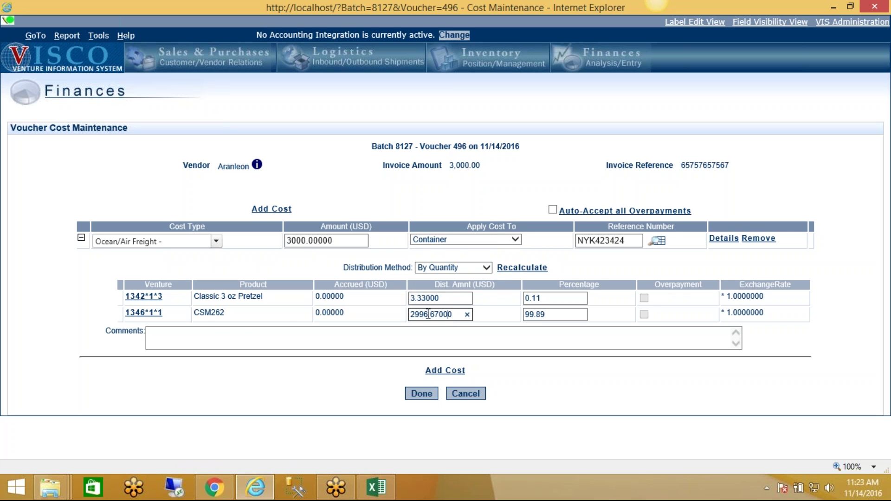
pyautogui.doubleClick(204, 320)
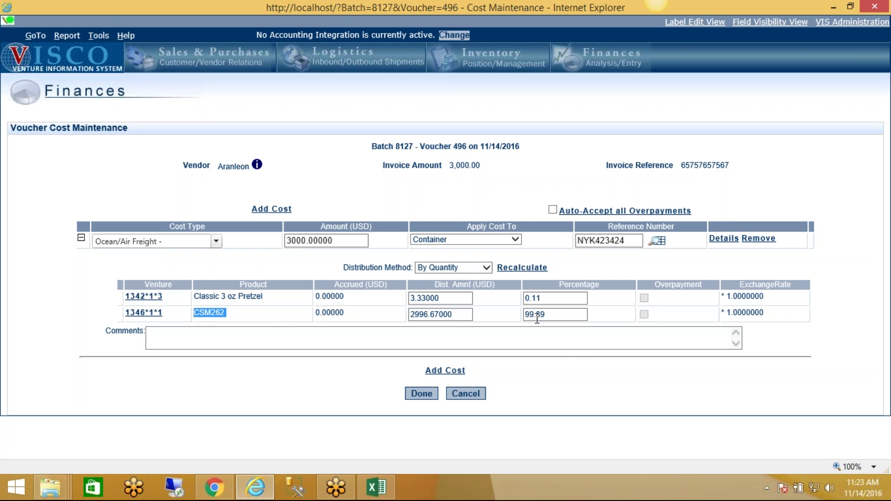
pyautogui.click(252, 323)
# - Save the cost distribution and batch 8127, then post the batch
pyautogui.click(422, 394)
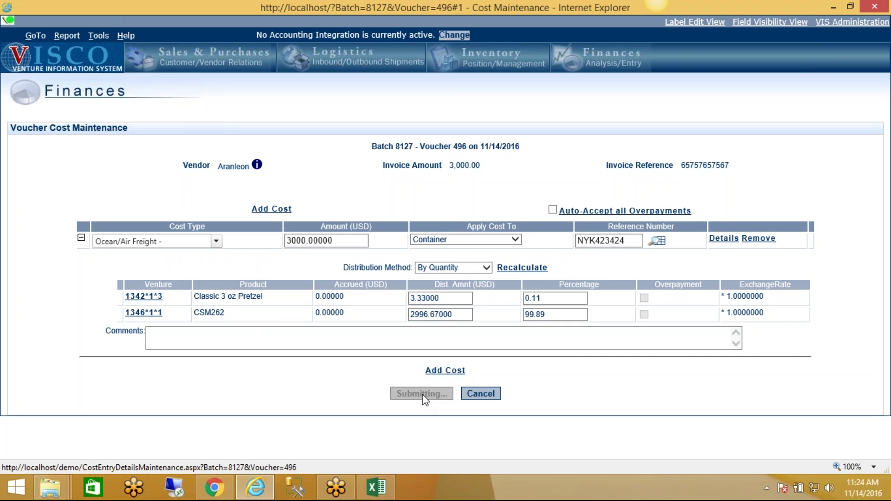
pyautogui.click(419, 277)
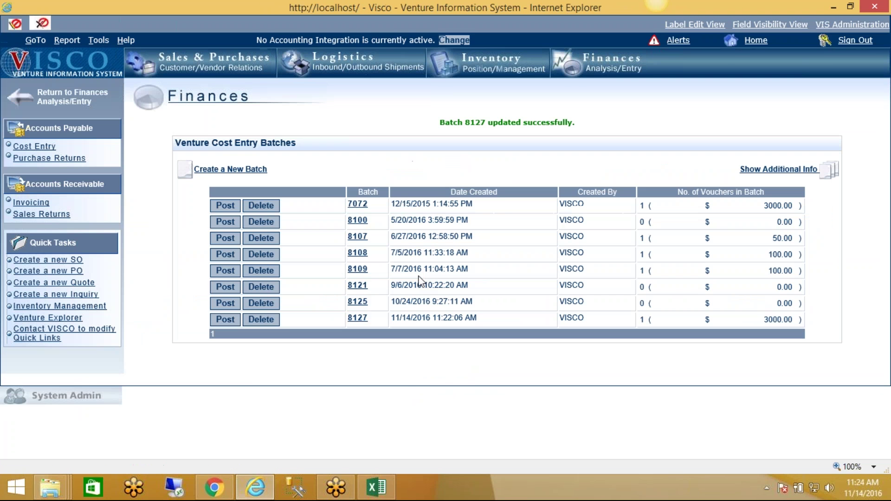
pyautogui.click(231, 320)
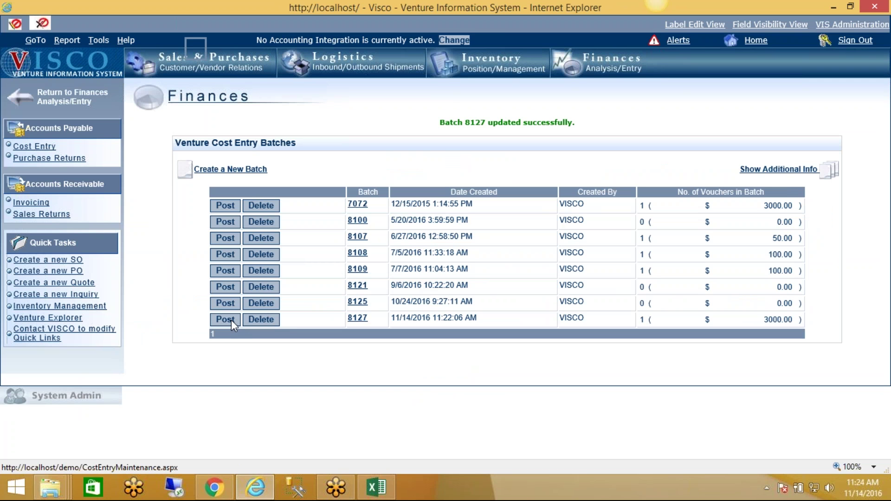
# - Widen column Y on the Summary by Customer sheet so the Commission header fits on one line
pyautogui.click(376, 487)
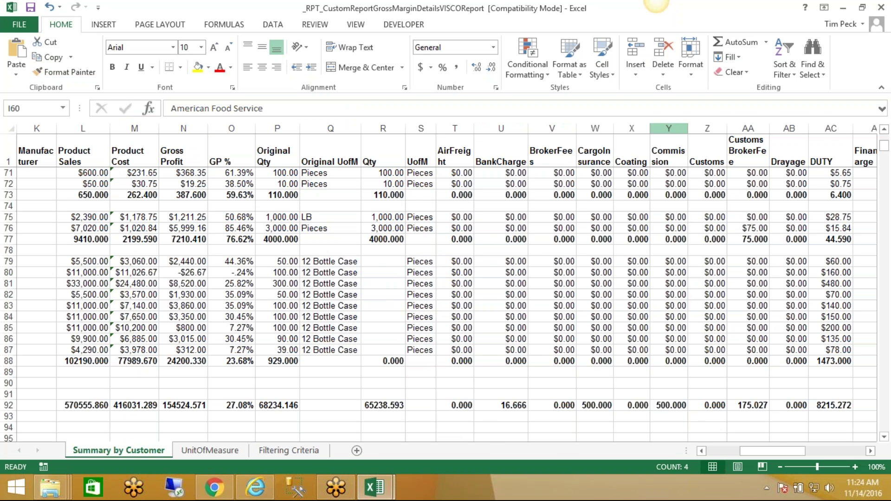
pyautogui.moveTo(688, 129); pyautogui.dragTo(707, 128)
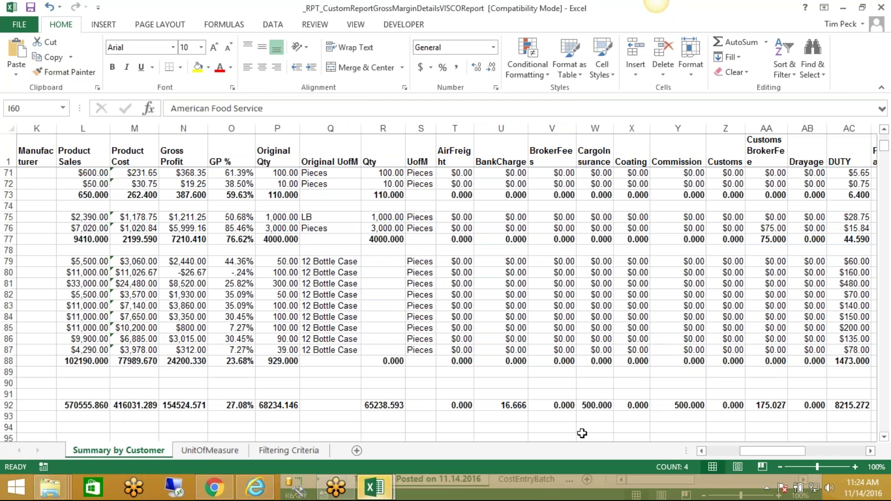
pyautogui.moveTo(700, 450); pyautogui.dragTo(754, 449)
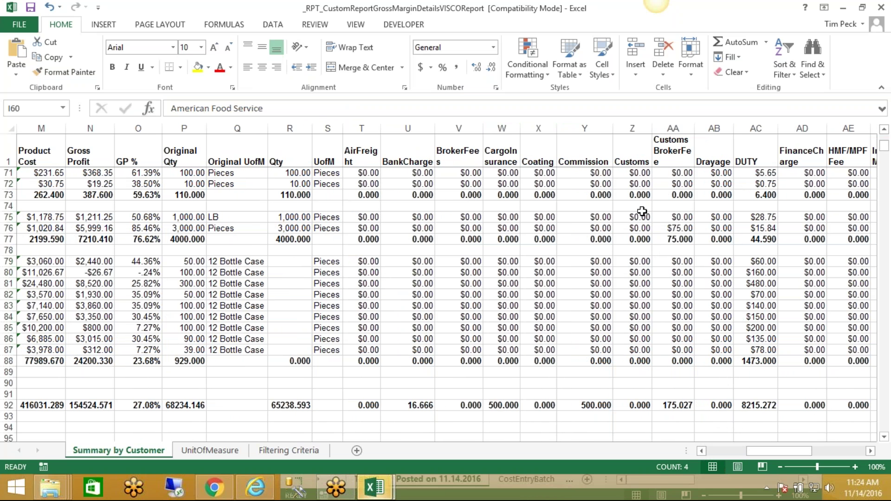